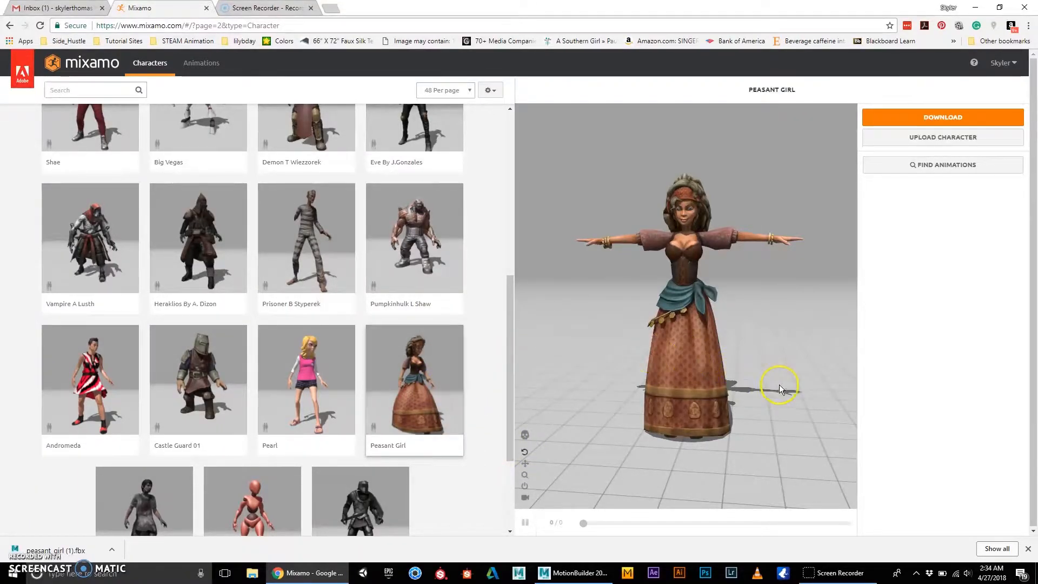
# Step: Download the Peasant Girl character in FBX format with the T-pose
pyautogui.moveTo(755, 381)
pyautogui.mouseDown()
pyautogui.moveTo(728, 370)
pyautogui.moveTo(608, 383)
pyautogui.moveTo(755, 395)
pyautogui.mouseUp()
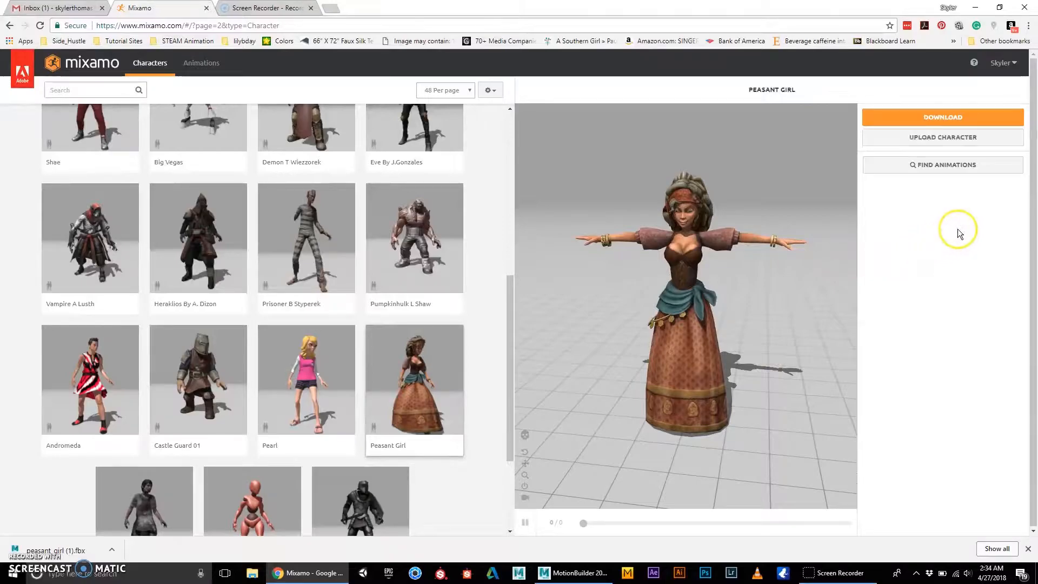
pyautogui.click(952, 120)
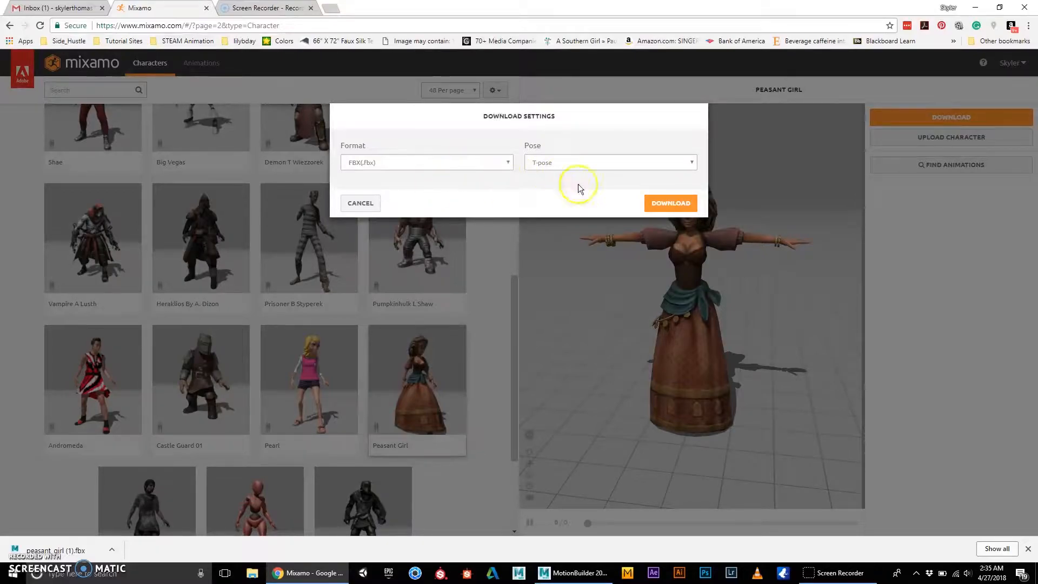
pyautogui.click(676, 204)
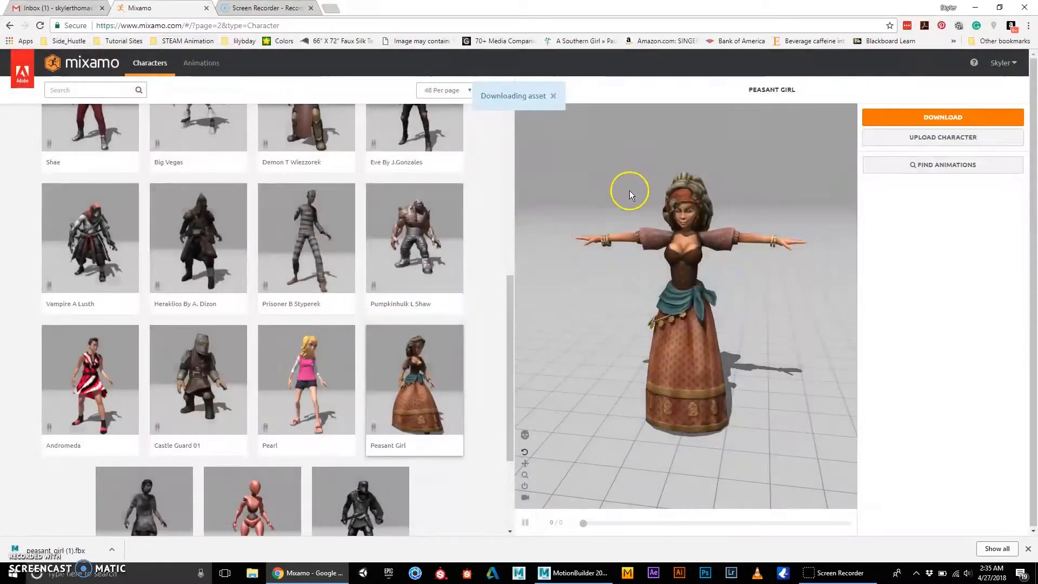
# Step: Switch to MotionBuilder and set the interaction mode to Maya, for MotionBuilder only
pyautogui.click(589, 576)
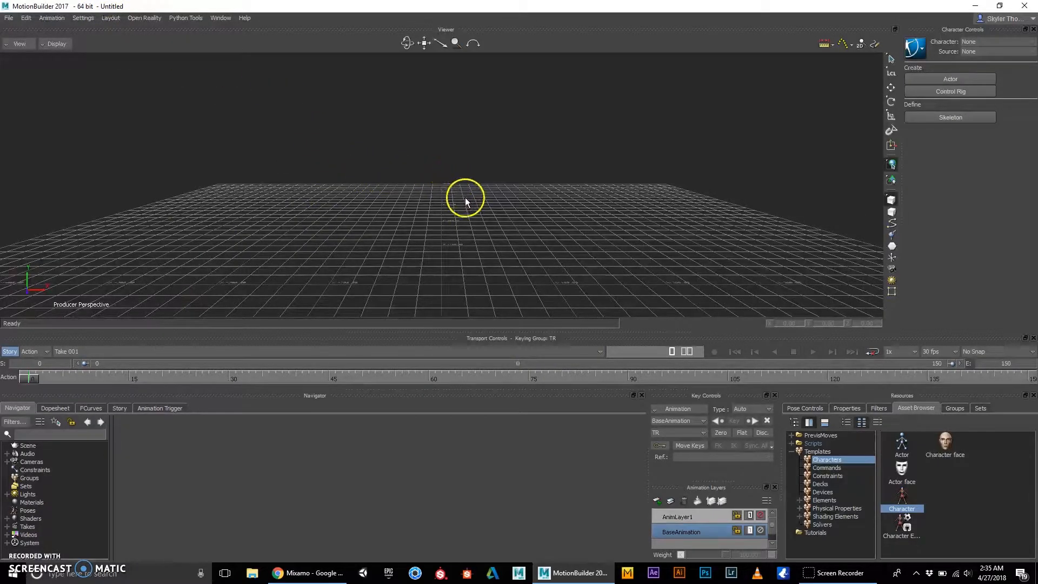
pyautogui.keyDown('alt'); pyautogui.moveTo(423, 173); pyautogui.dragTo(499, 216); pyautogui.keyUp('alt')
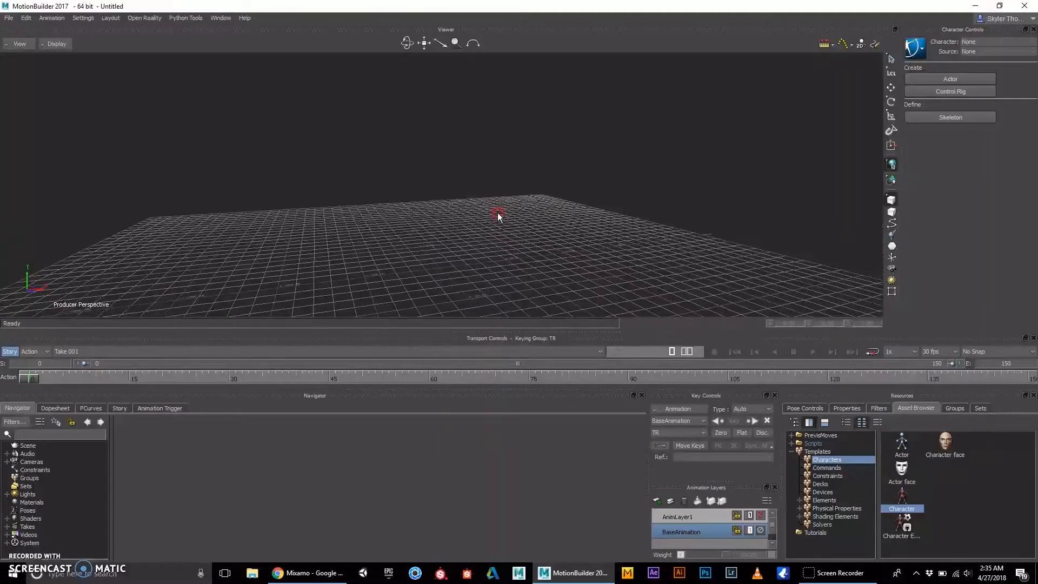
pyautogui.click(83, 19)
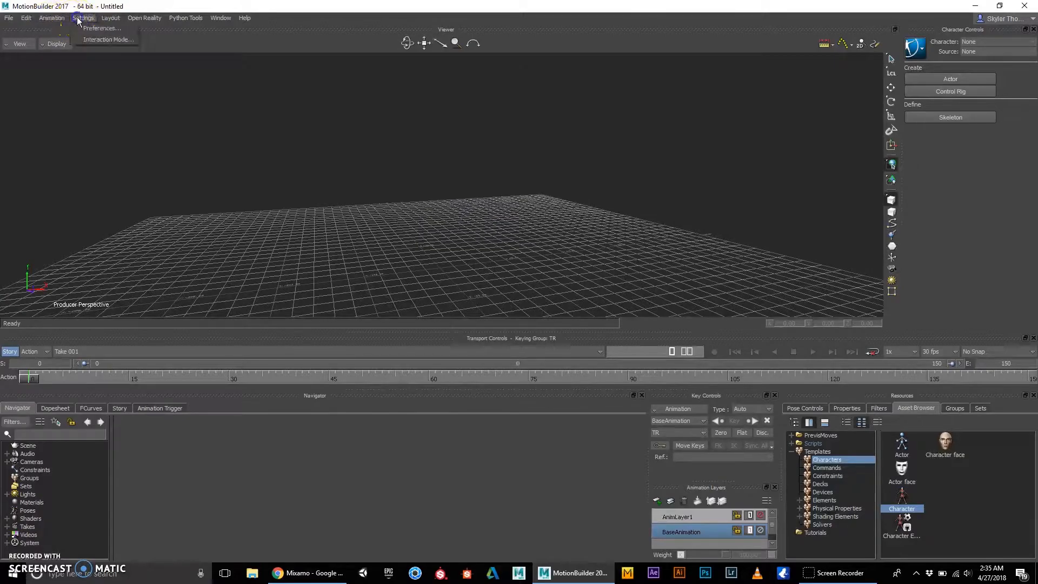
pyautogui.click(112, 42)
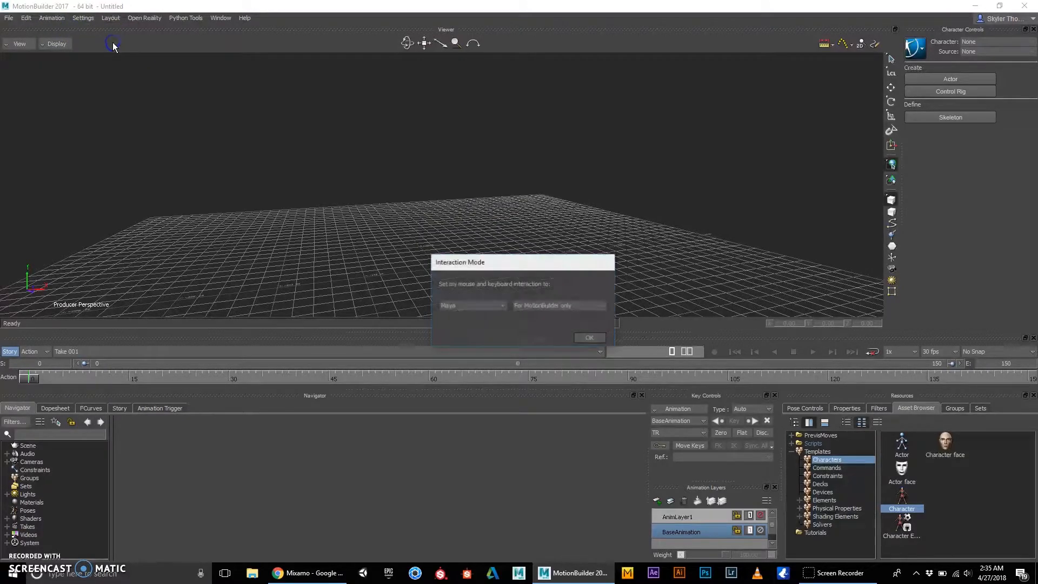
pyautogui.click(502, 306)
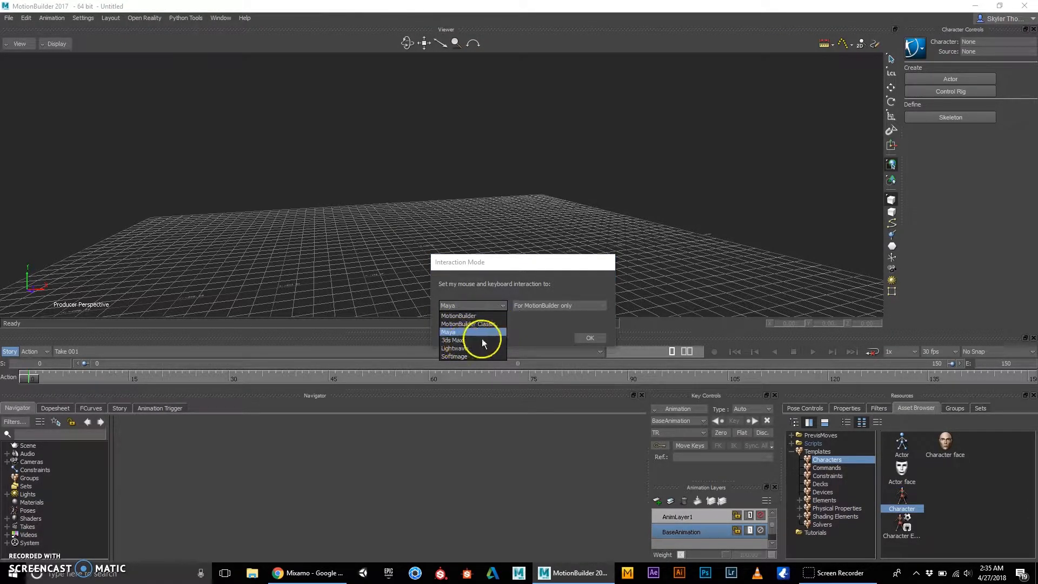
pyautogui.click(462, 332)
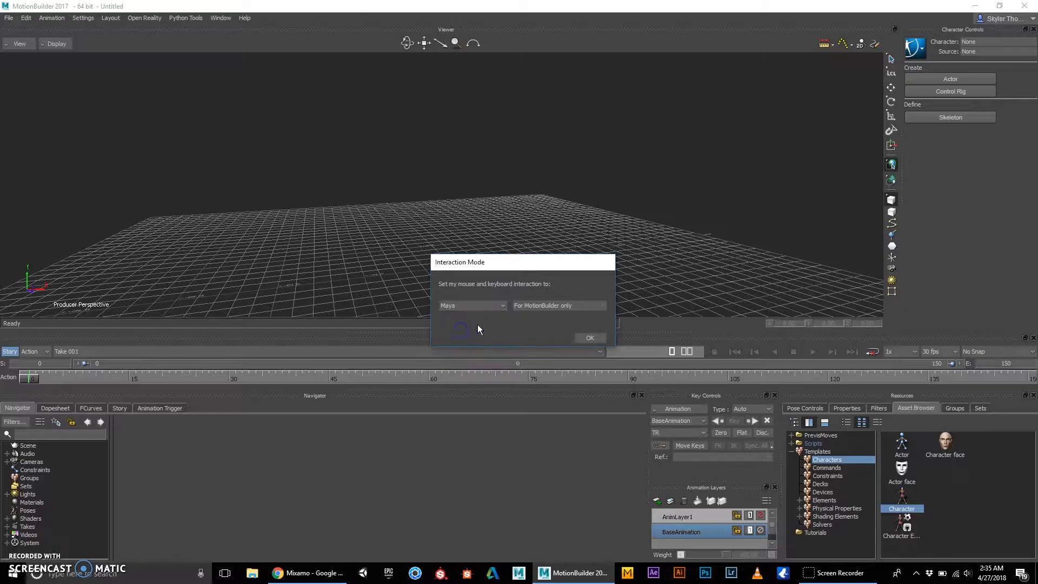
pyautogui.click(588, 338)
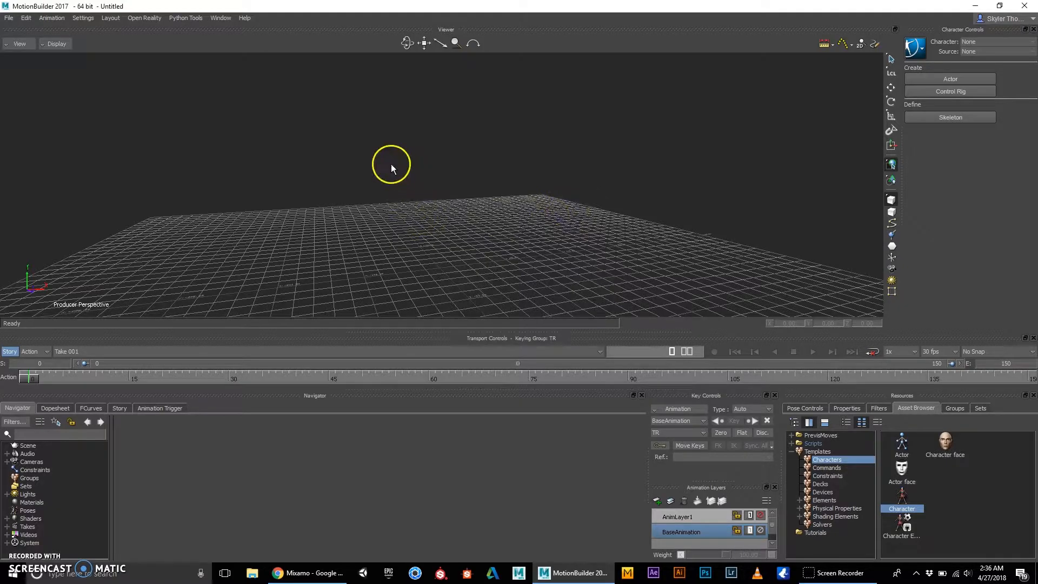
# Step: Merge peasant_girl.fbx from the Downloads folder into the scene, excluding Take 001 and keeping the mixamo.com take
pyautogui.click(11, 19)
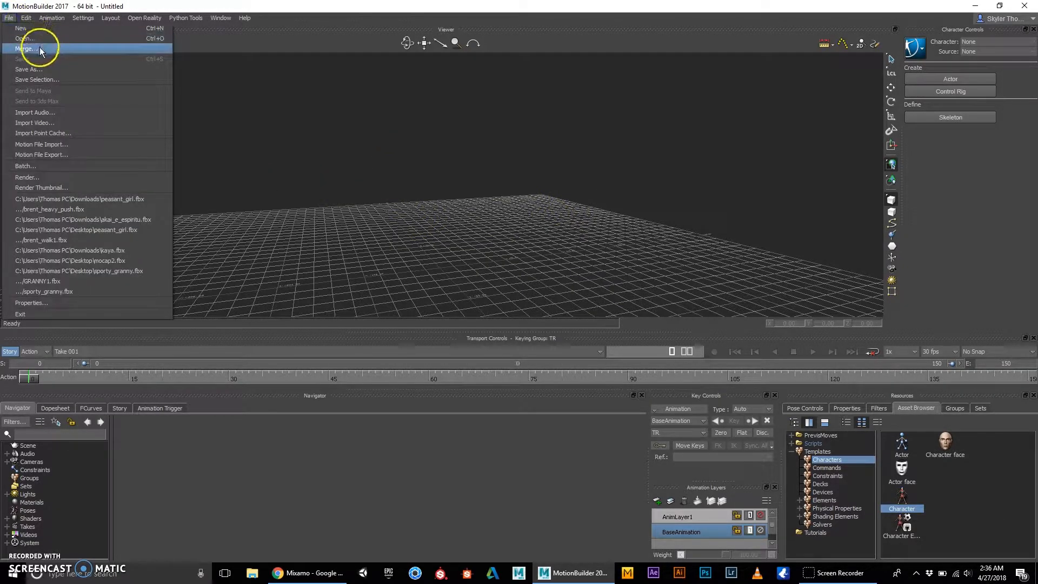
pyautogui.click(41, 30)
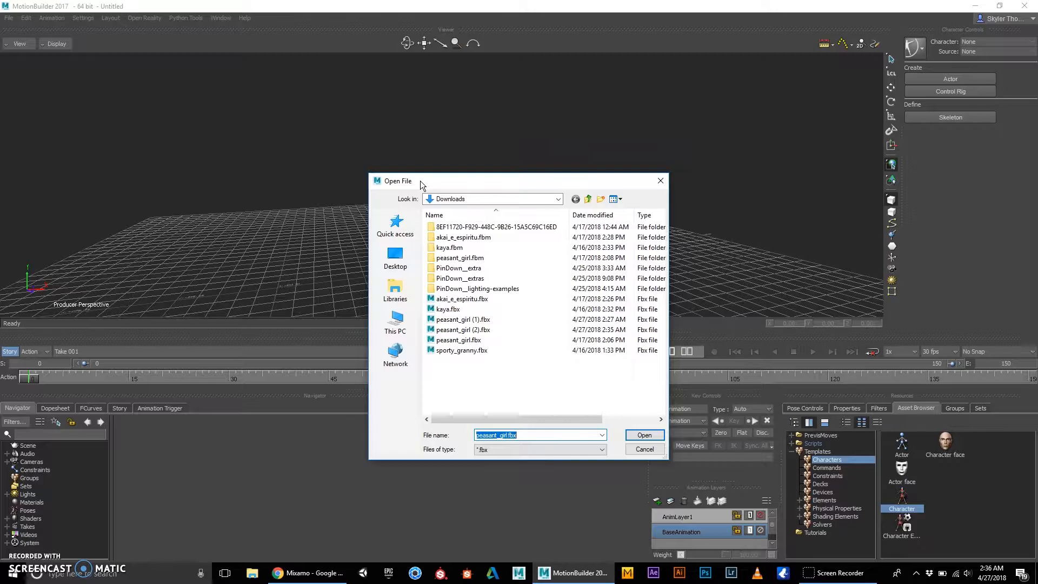
pyautogui.click(449, 340)
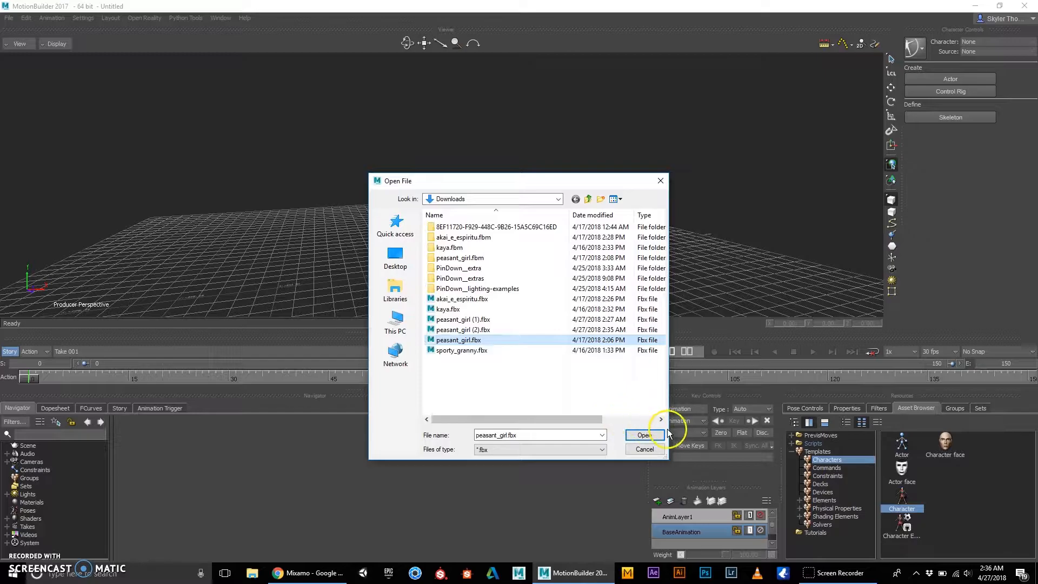
pyautogui.click(648, 434)
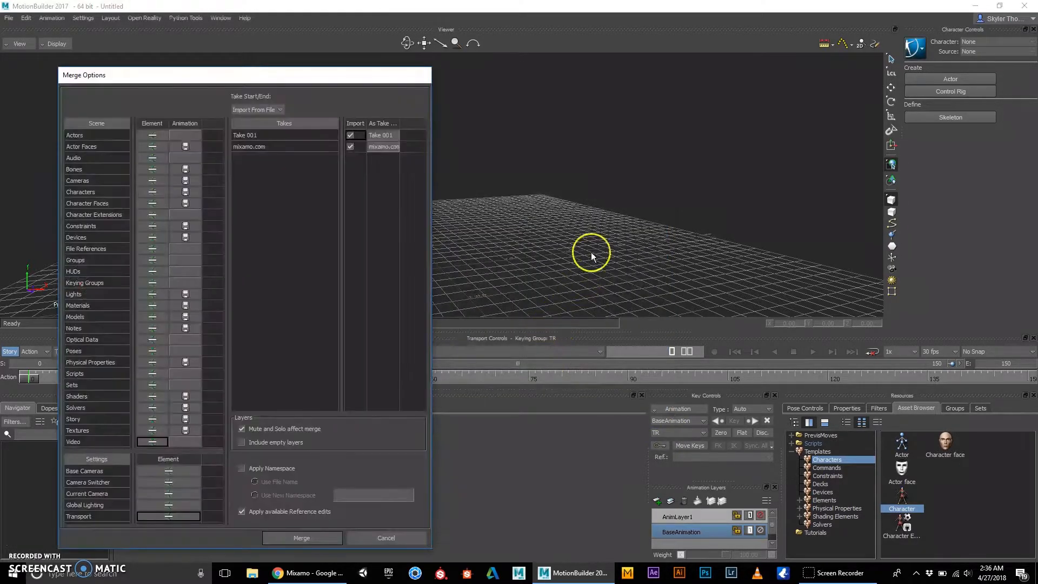
pyautogui.moveTo(125, 76); pyautogui.dragTo(123, 49)
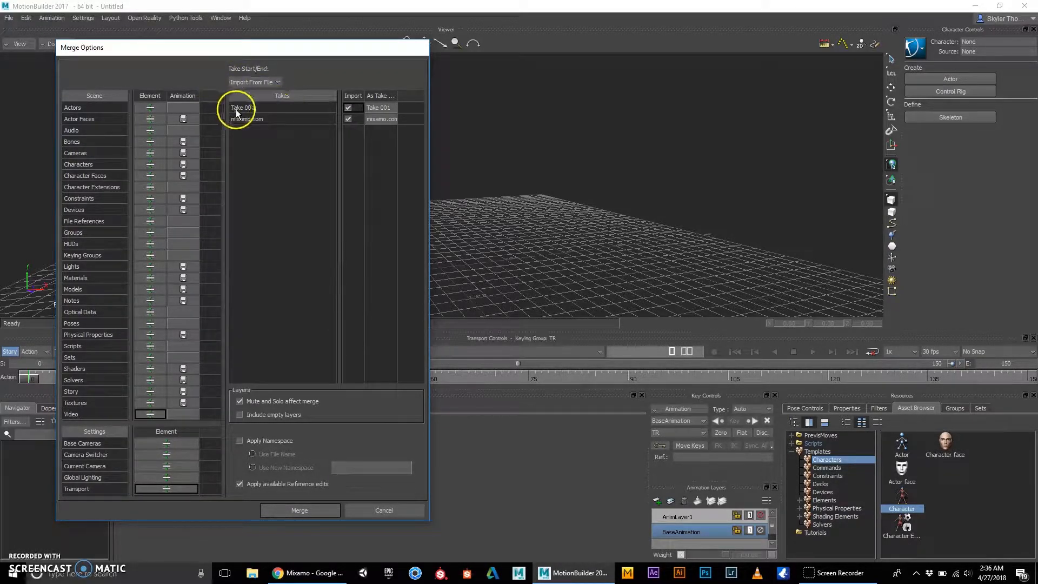
pyautogui.click(348, 108)
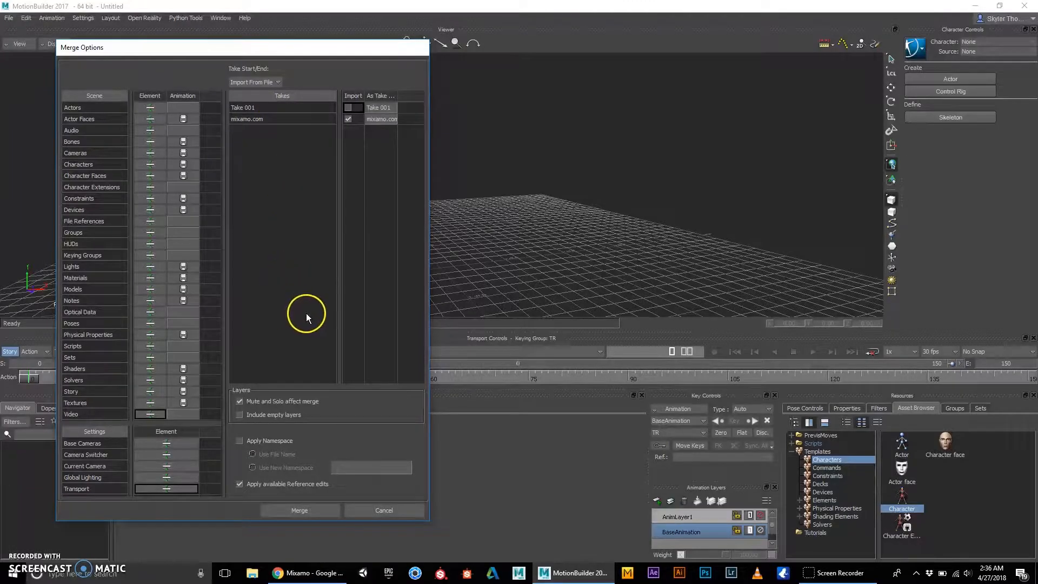
pyautogui.click(316, 511)
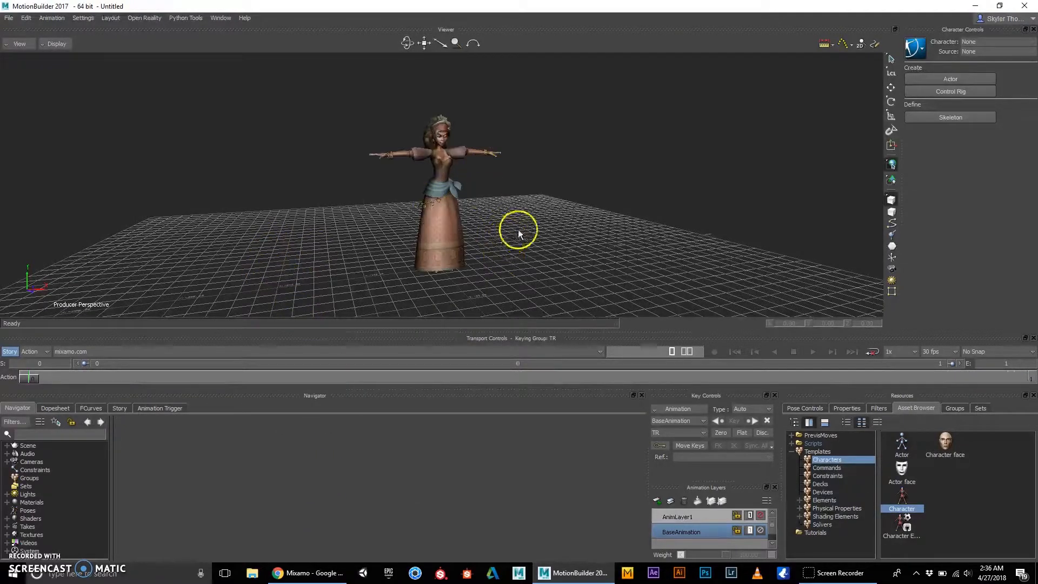
# Step: Expand the scene hierarchy and examine the character's Hips skeleton root and Peasant_girl mesh by selecting each one
pyautogui.scroll(3, 520, 202)
pyautogui.moveTo(588, 242)
pyautogui.keyDown('ctrl'); pyautogui.keyDown('shift'); pyautogui.mouseDown()
pyautogui.moveTo(429, 232)
pyautogui.moveTo(524, 248)
pyautogui.moveTo(616, 246)
pyautogui.moveTo(607, 245)
pyautogui.mouseUp(); pyautogui.keyUp('shift'); pyautogui.keyUp('ctrl')
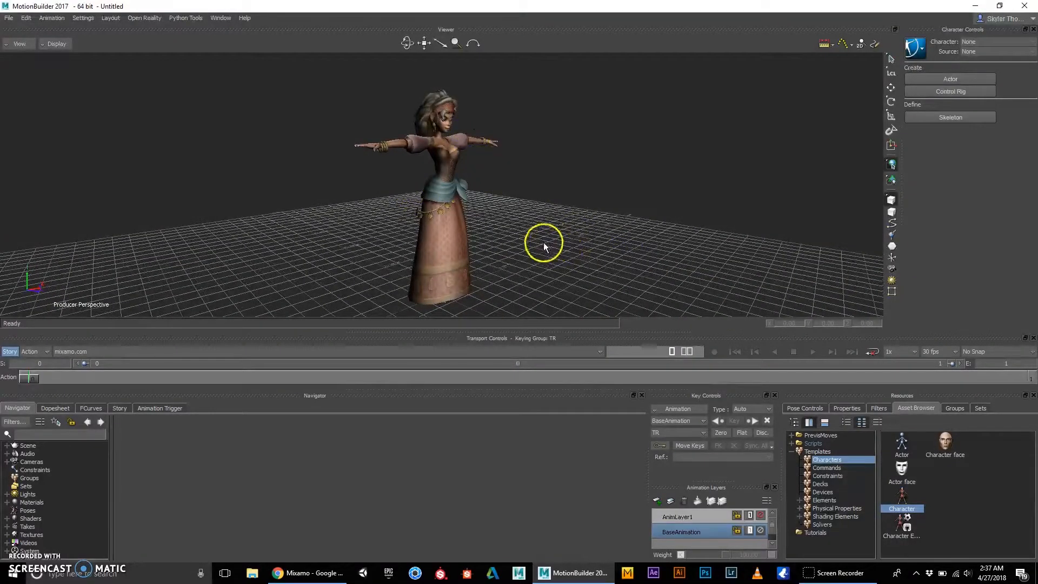
pyautogui.click(7, 446)
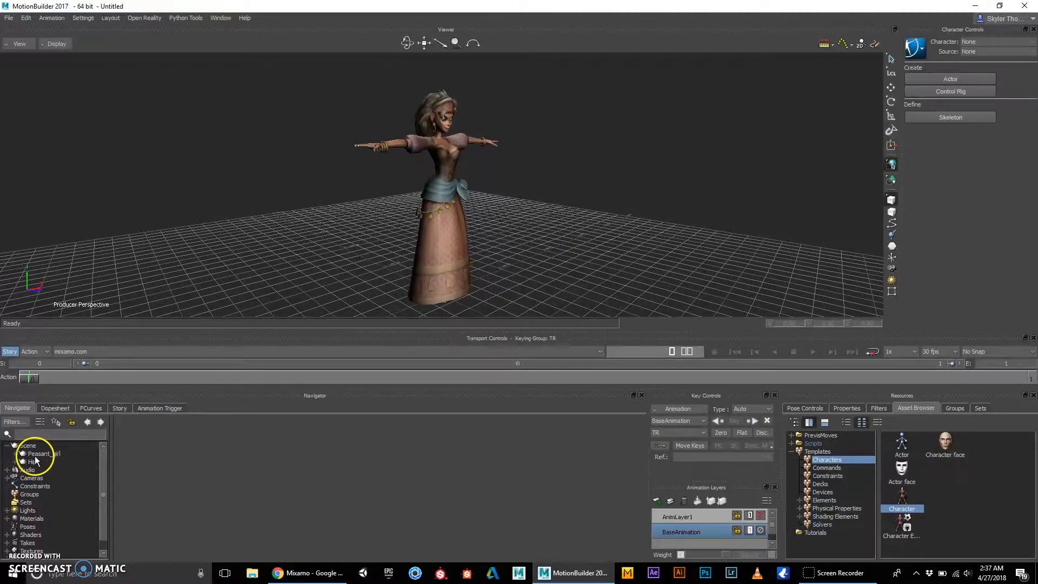
pyautogui.click(26, 463)
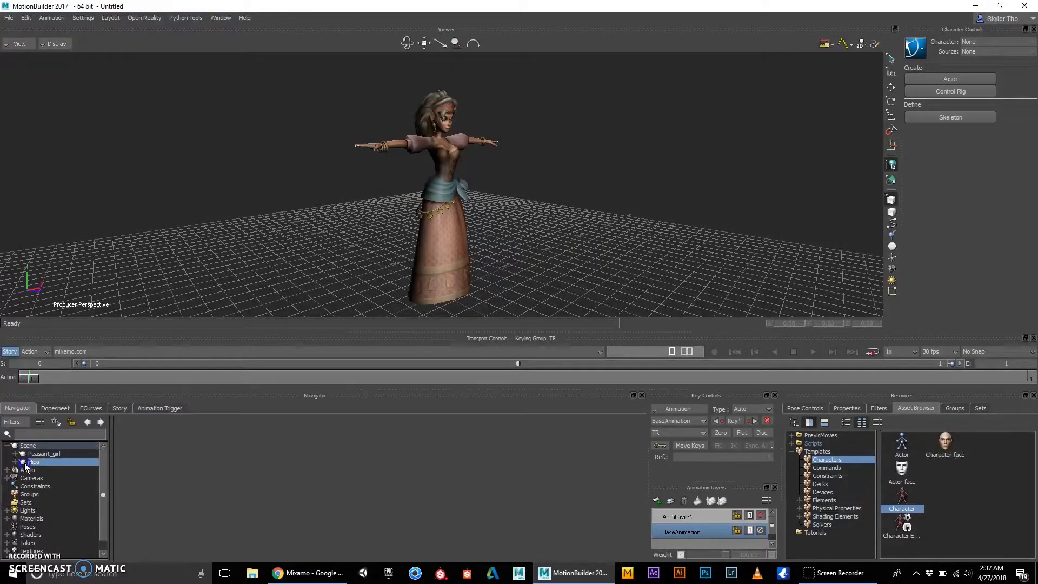
pyautogui.click(26, 455)
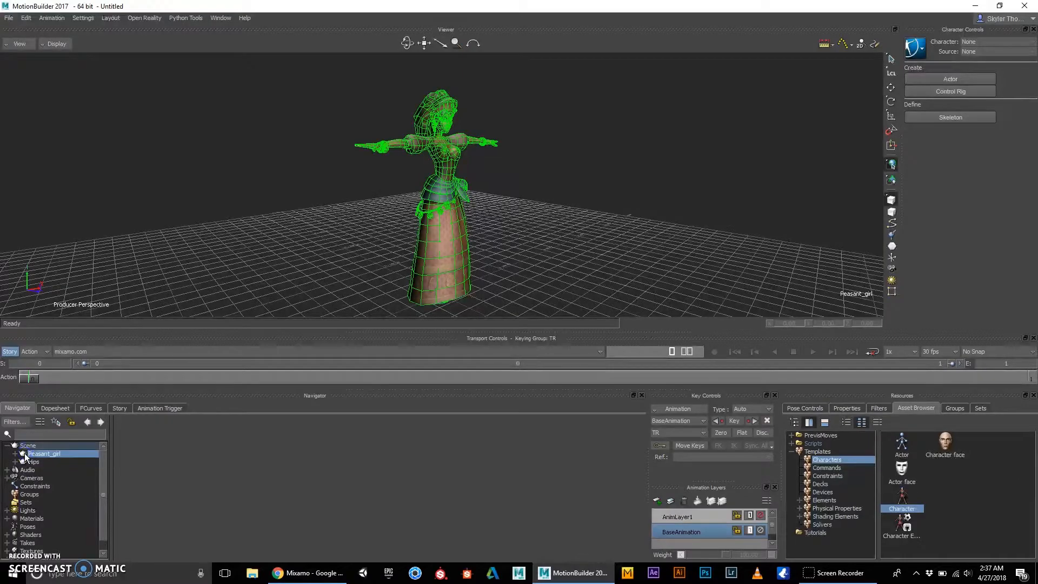
# Step: Hide the models in the viewer and examine the skeleton, selecting the hips bone and clearing the selection
pyautogui.click(57, 45)
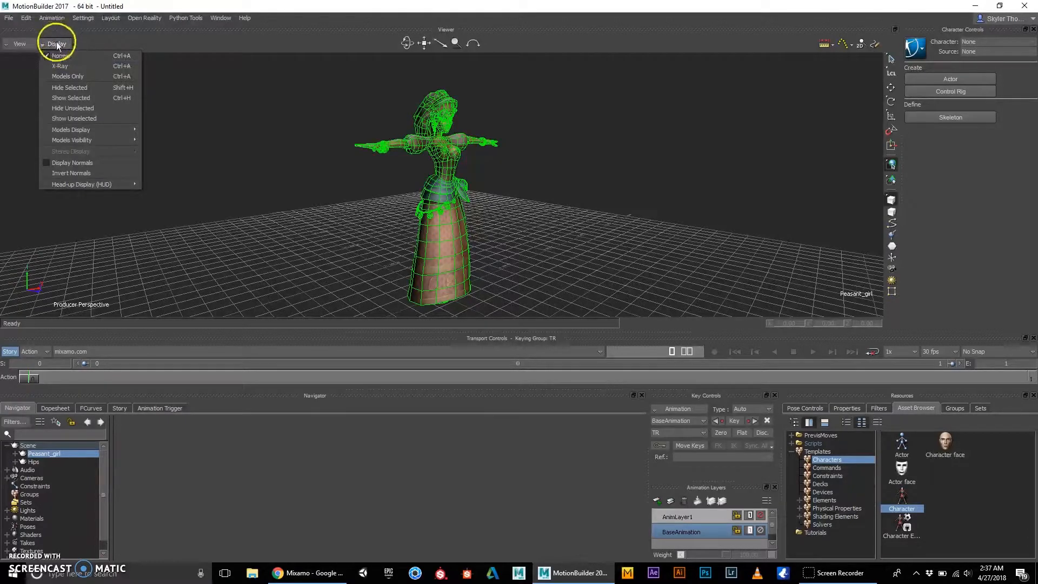
pyautogui.moveTo(99, 142)
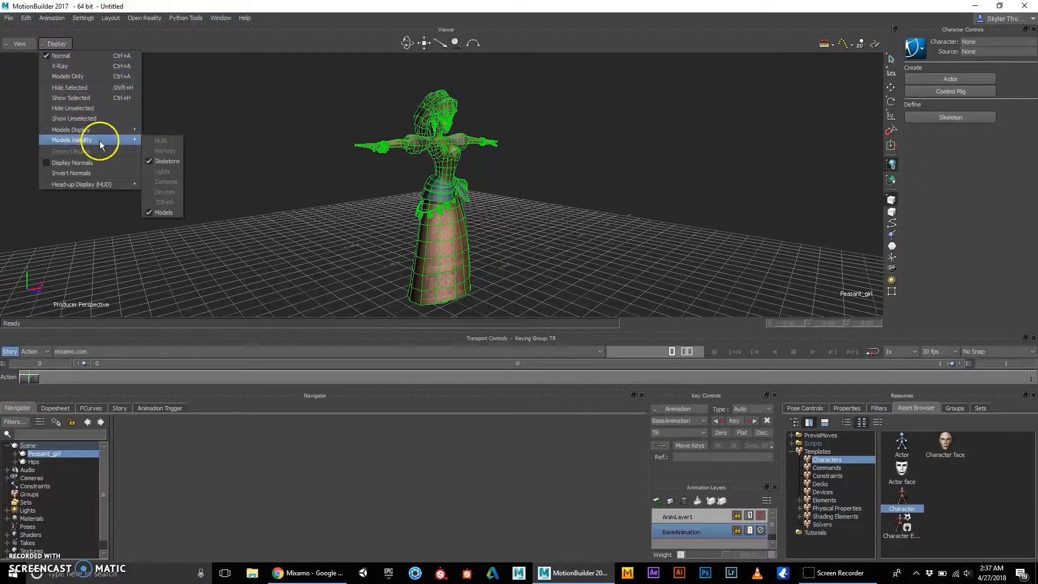
pyautogui.click(165, 212)
pyautogui.keyDown('ctrl'); pyautogui.keyDown('shift'); pyautogui.moveTo(498, 216); pyautogui.dragTo(409, 212); pyautogui.keyUp('shift'); pyautogui.keyUp('ctrl')
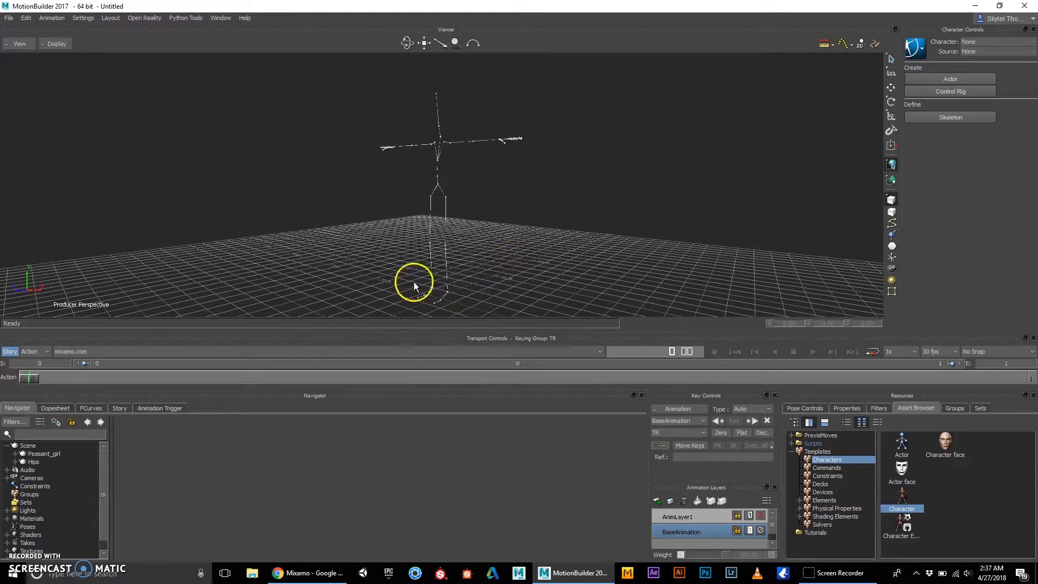
pyautogui.click(442, 205)
pyautogui.click(450, 163)
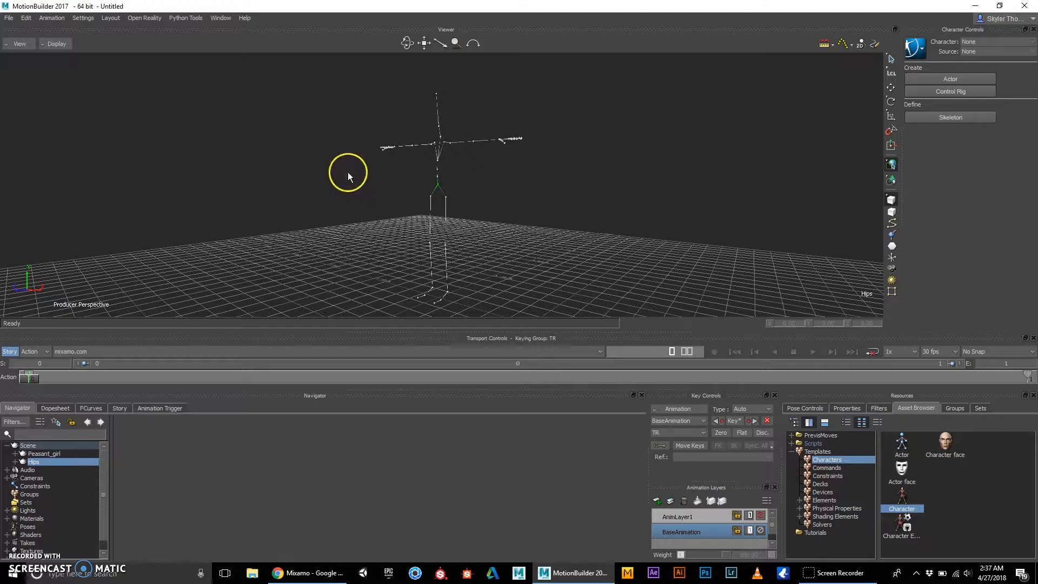
pyautogui.click(310, 142)
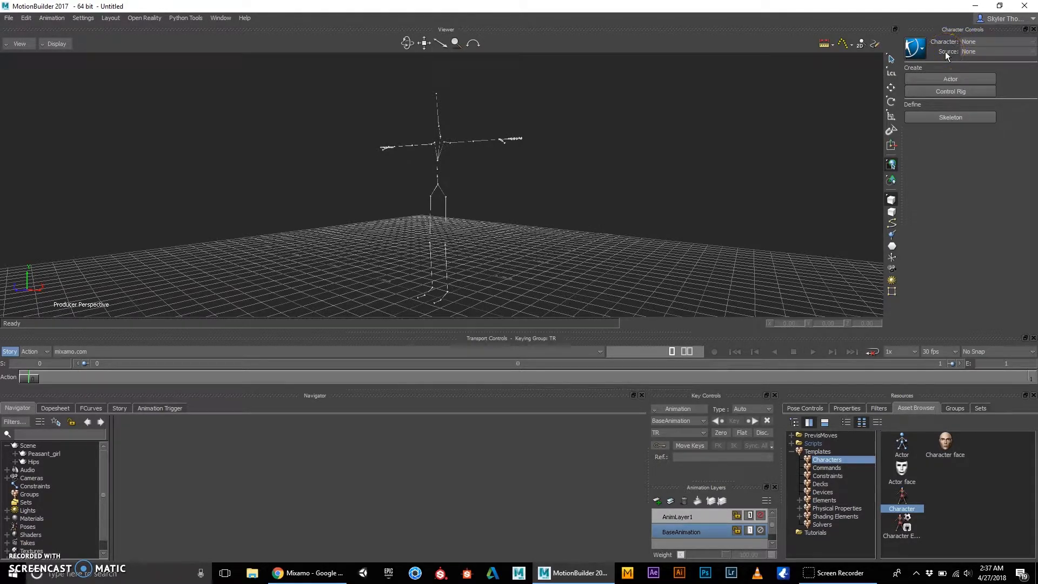
# Step: Turn the visibility of models back on in the viewer
pyautogui.moveTo(945, 51); pyautogui.dragTo(840, 56)
pyautogui.moveTo(559, 142); pyautogui.dragTo(400, 187)
pyautogui.click(57, 44)
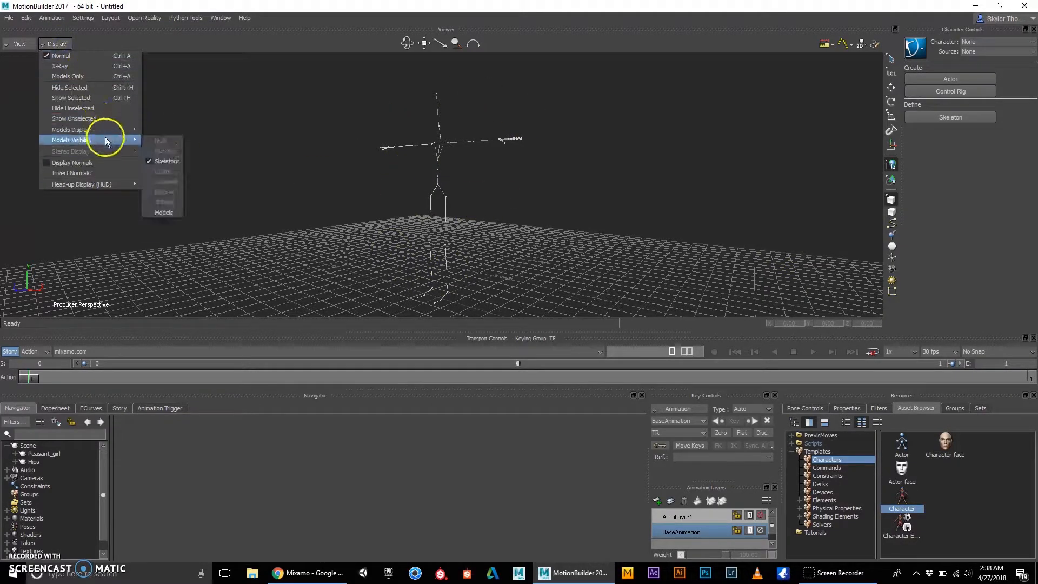
pyautogui.click(167, 212)
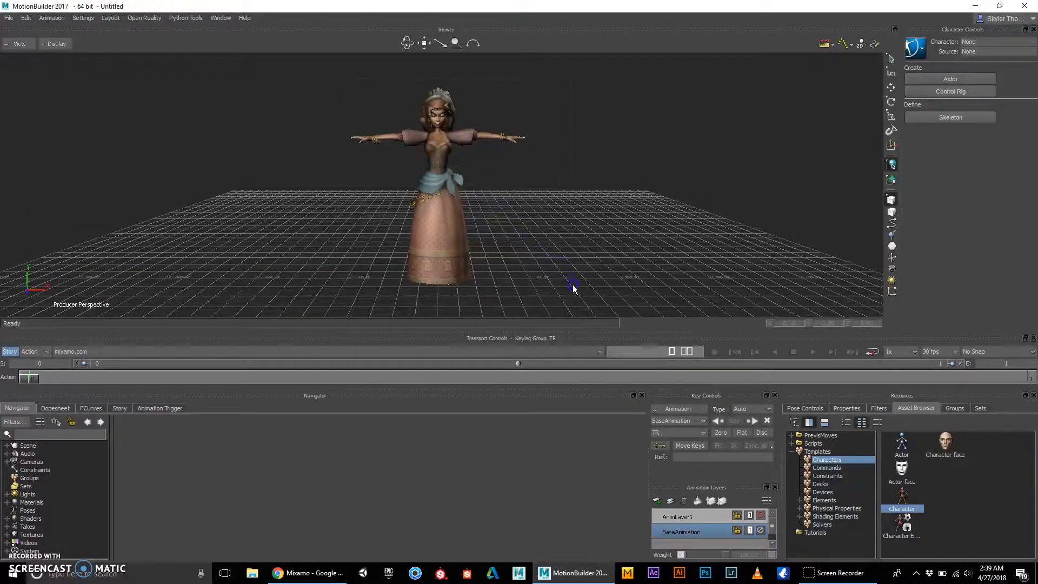
# Step: Select everything in the scene, apply the Character template to the peasant girl and characterize her as a biped
pyautogui.hotkey('ctrl', 'a')
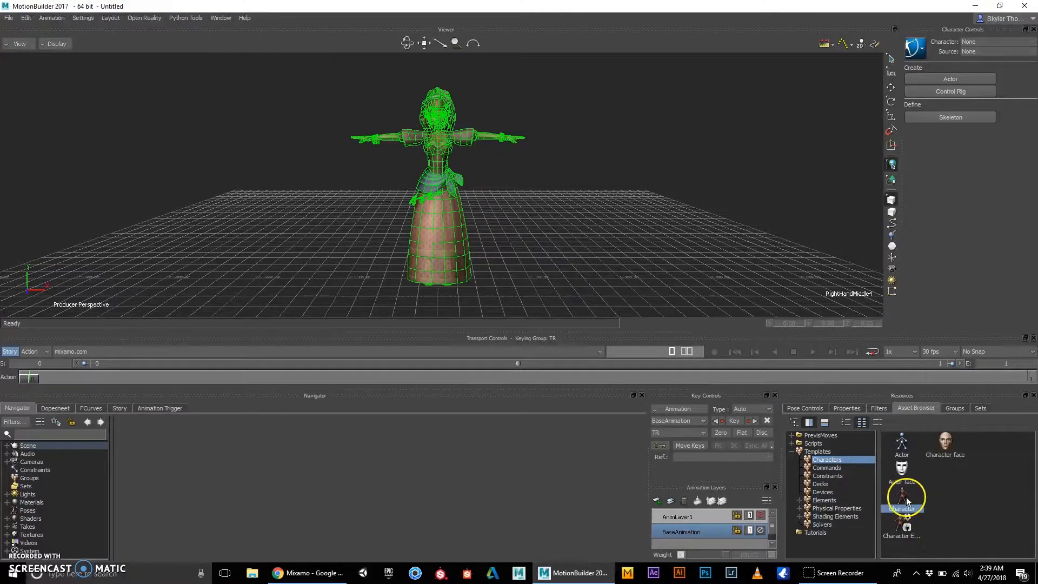
pyautogui.moveTo(906, 497); pyautogui.dragTo(441, 186)
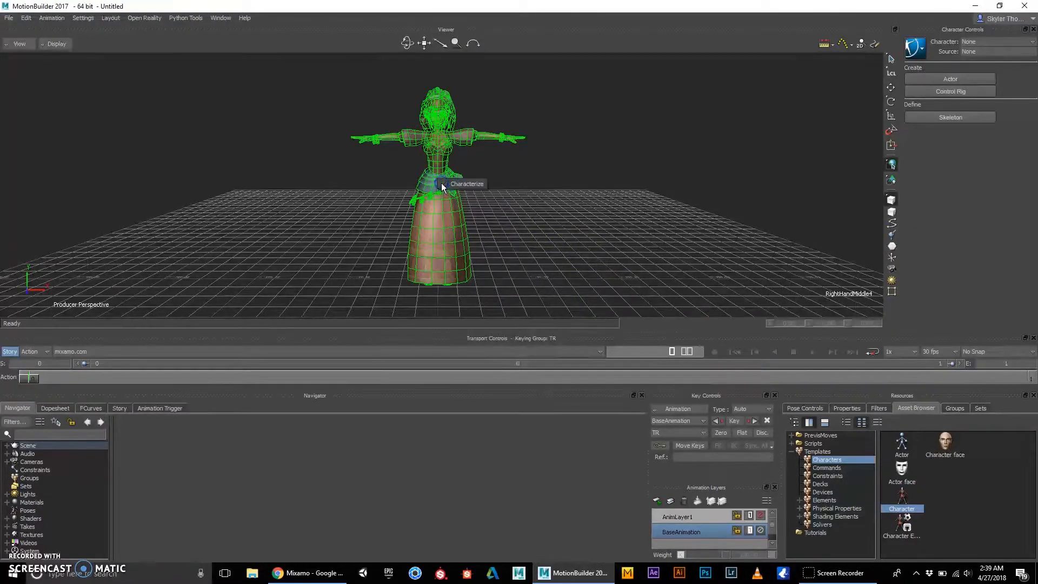
pyautogui.click(464, 186)
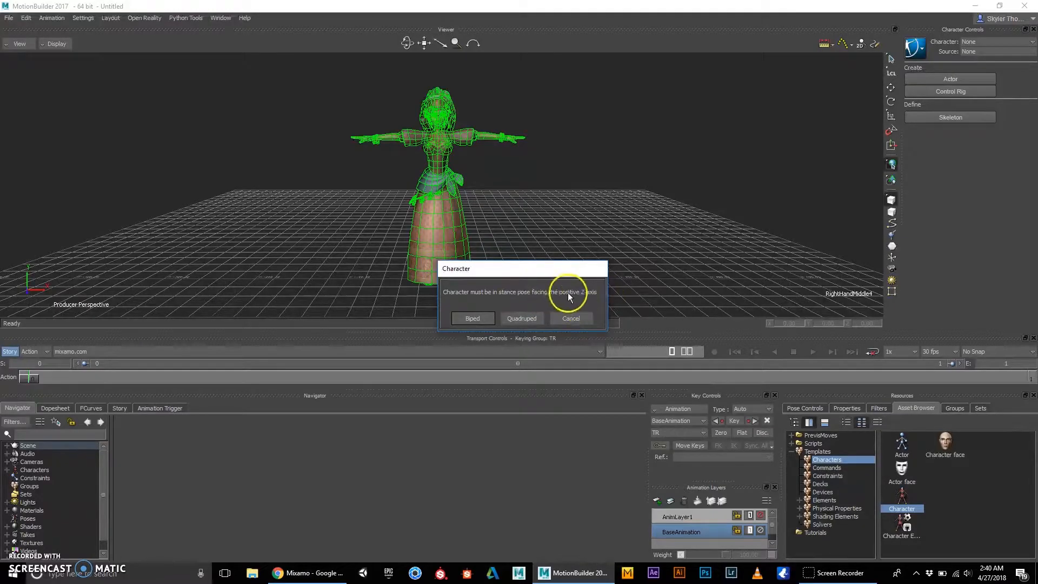
pyautogui.click(475, 319)
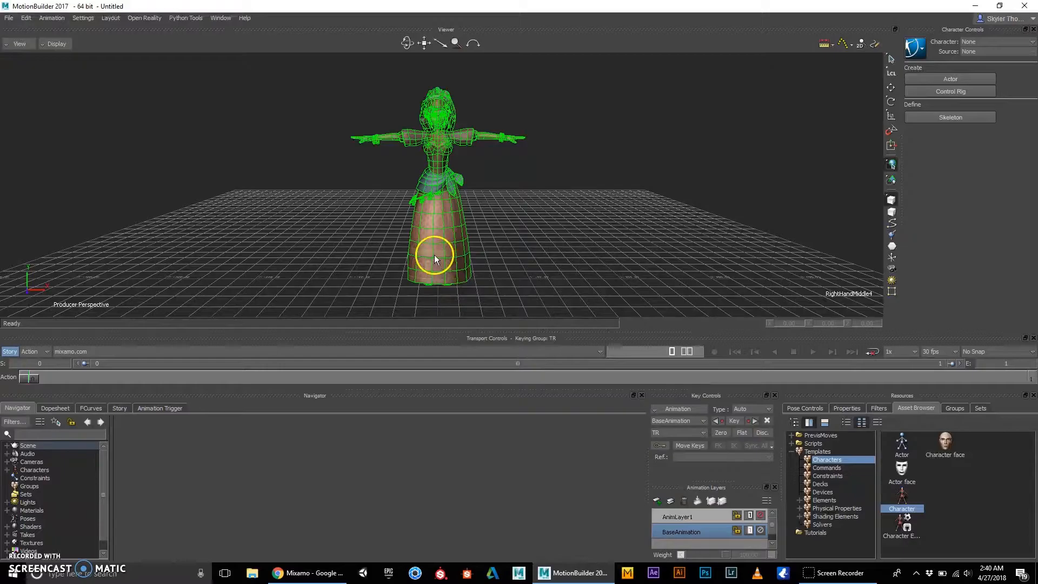
# Step: Make Character the current character in the character controls and display its skeleton definition
pyautogui.click(990, 44)
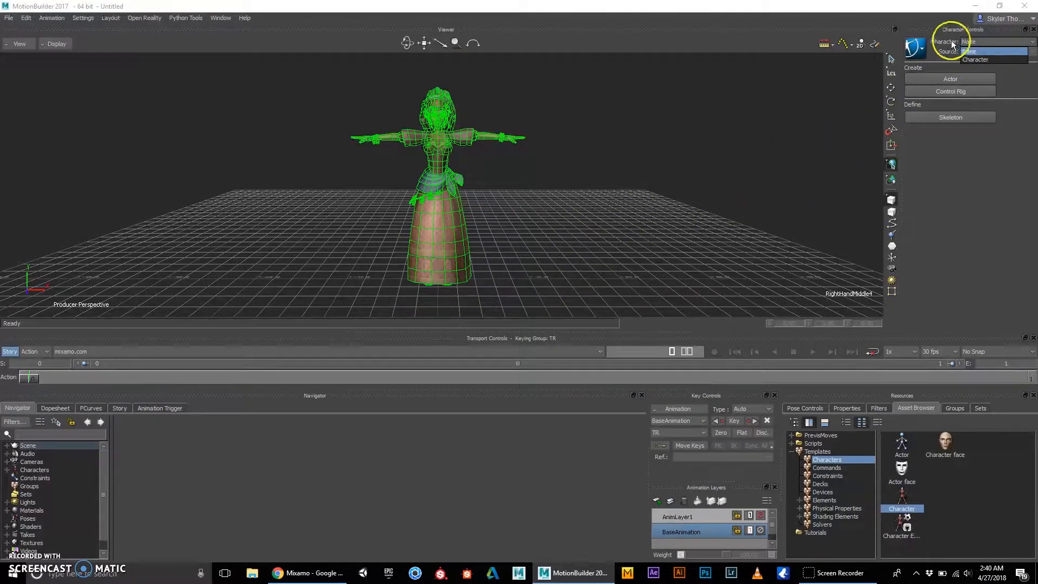
pyautogui.click(979, 60)
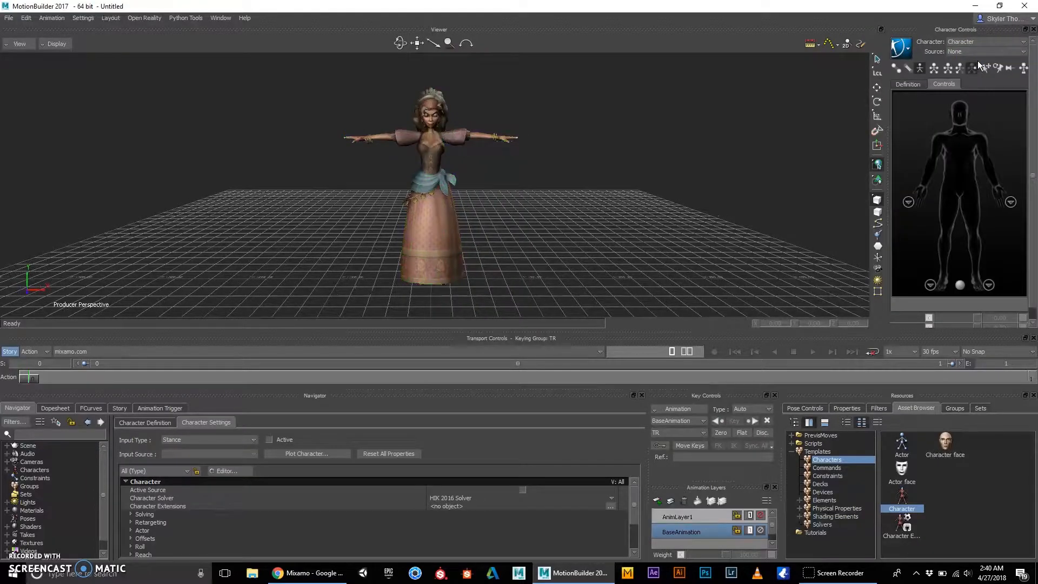
pyautogui.click(910, 85)
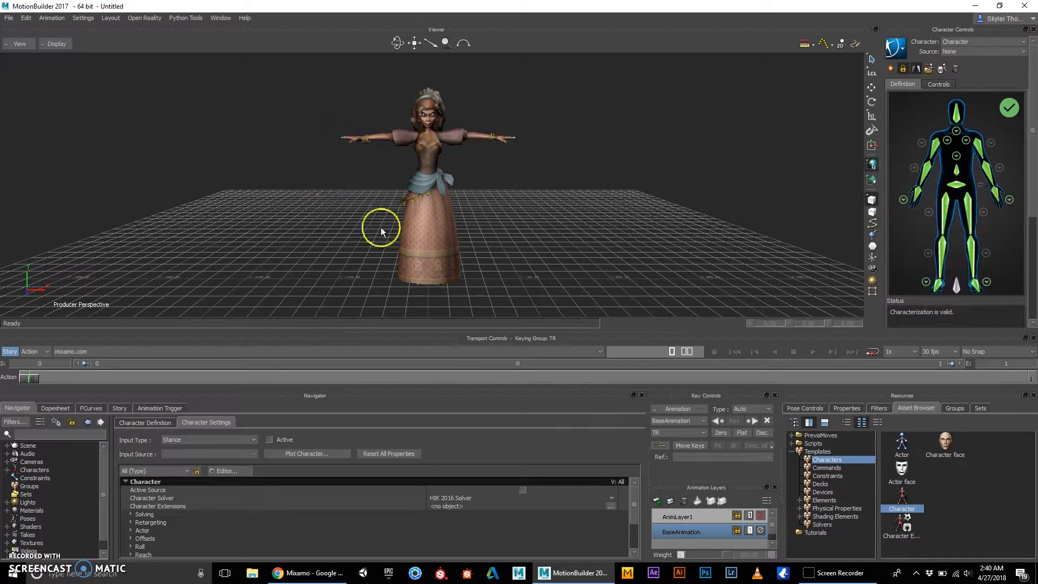
# Step: Save the characterized scene to the Desktop as test, keeping the default save options
pyautogui.click(961, 104)
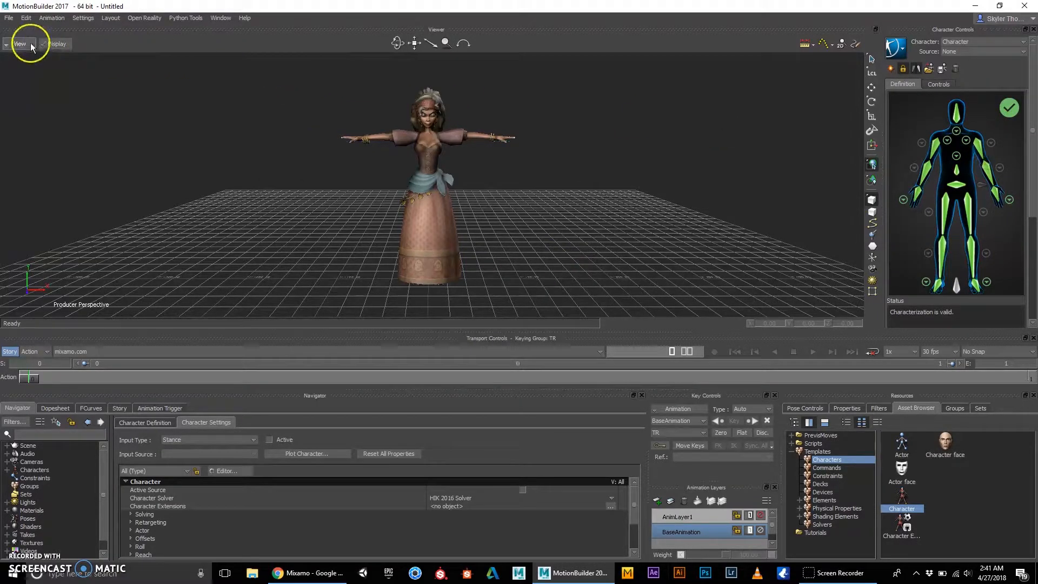
pyautogui.click(11, 18)
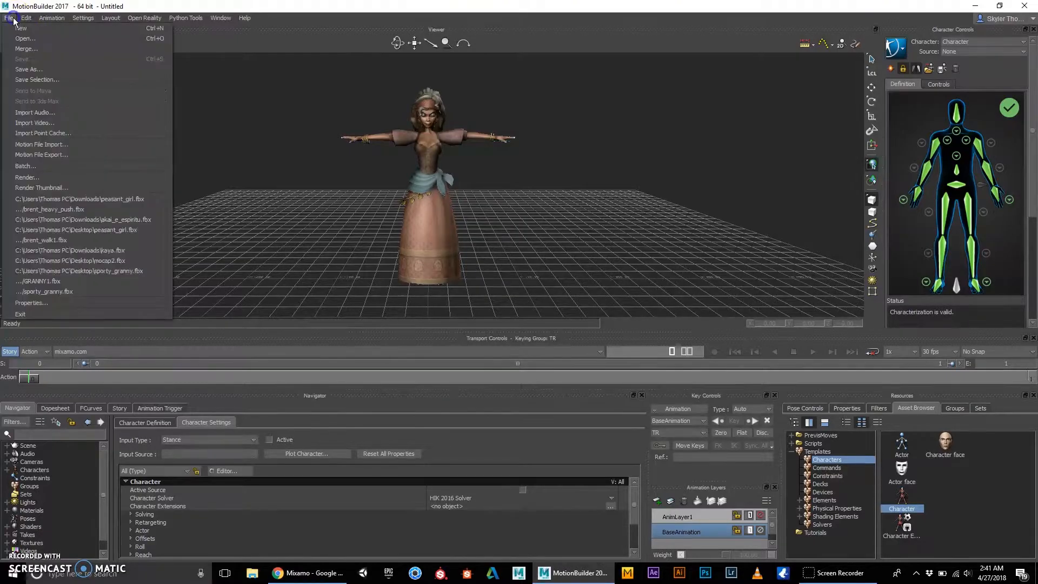
pyautogui.click(37, 71)
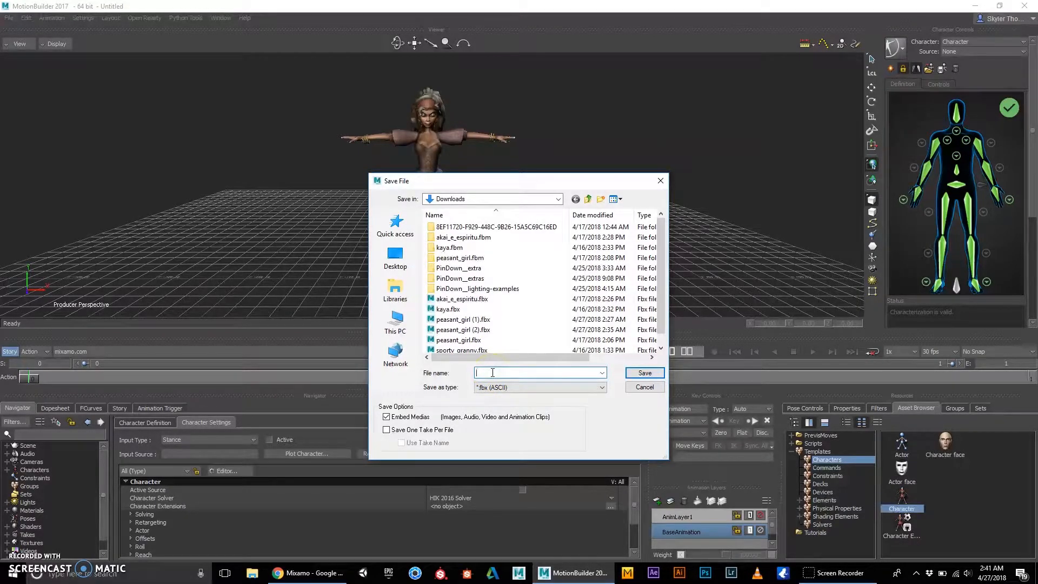
pyautogui.write('test')
pyautogui.click(404, 262)
pyautogui.click(647, 374)
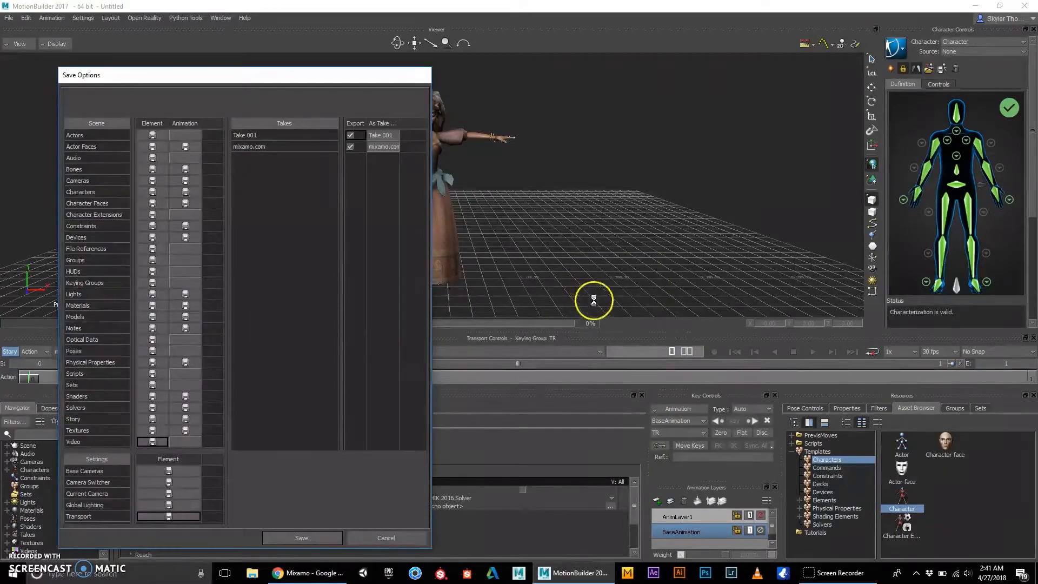
pyautogui.click(329, 539)
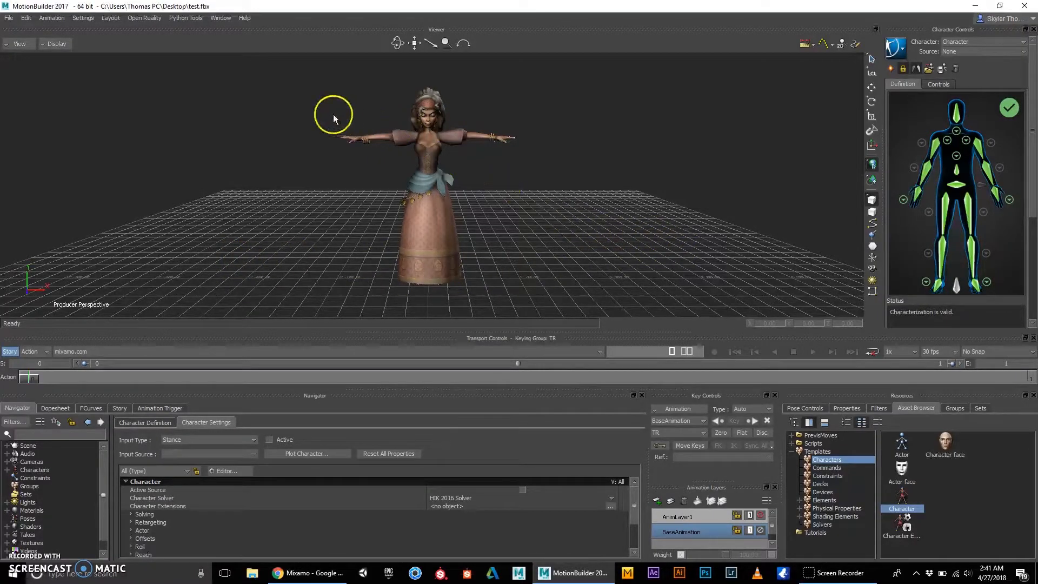
# Step: Merge the motion capture file brent_heavy_push.fbx from the Brent MO CAP folder into the scene with its brent_heavy_push take
pyautogui.click(9, 18)
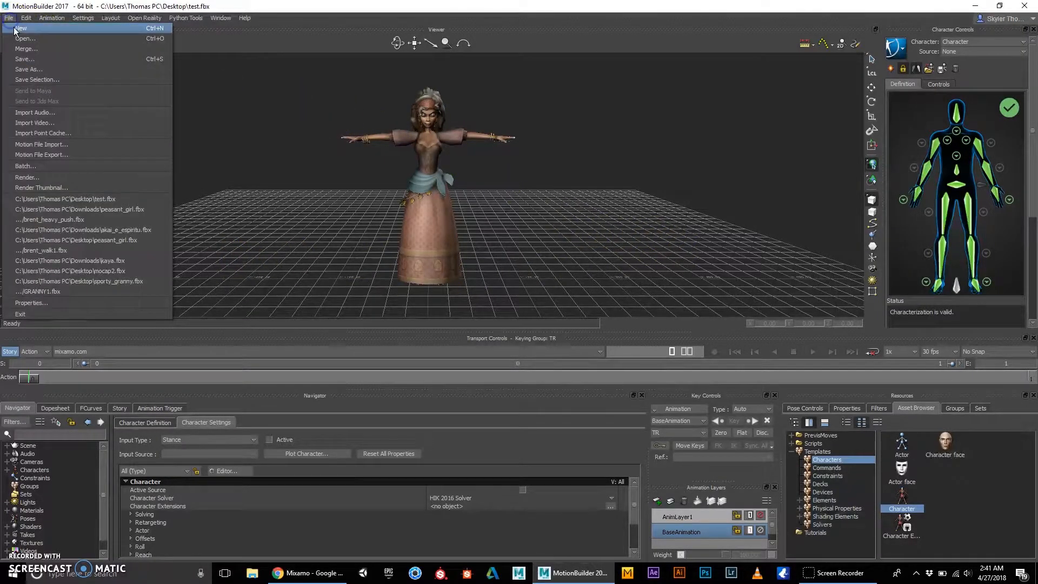
pyautogui.click(21, 49)
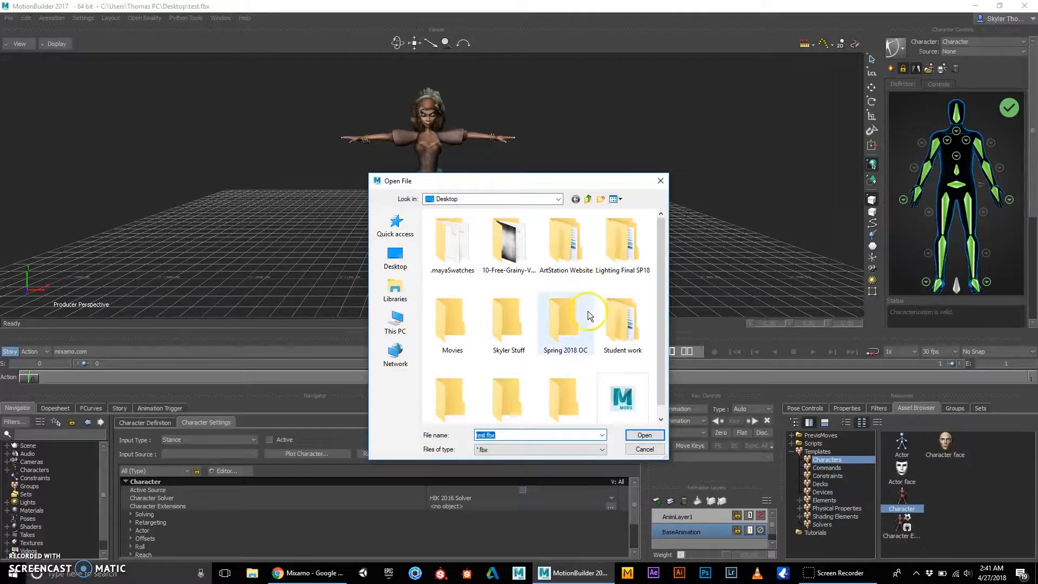
pyautogui.doubleClick(570, 313)
pyautogui.doubleClick(473, 237)
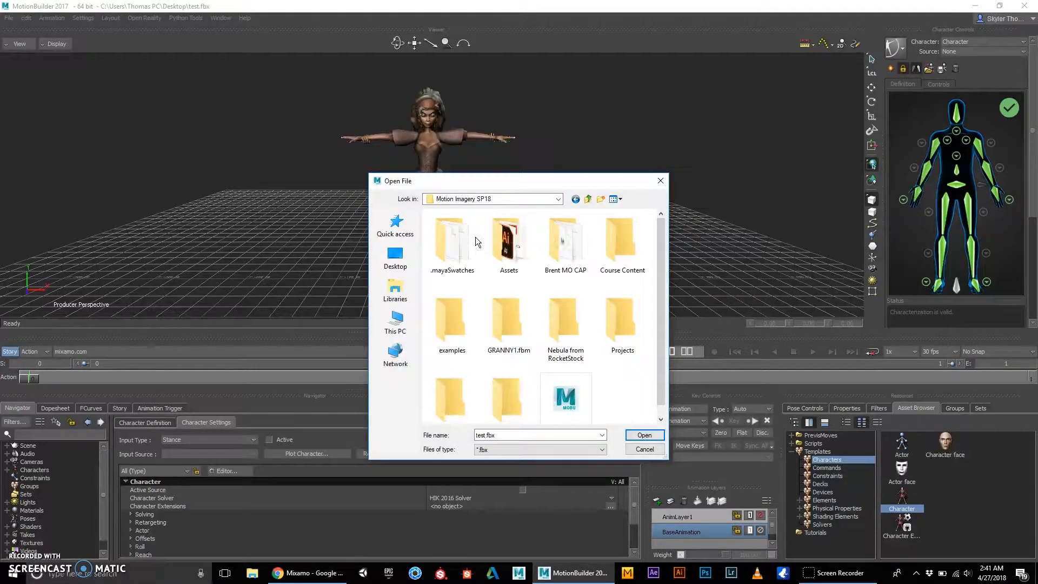
pyautogui.click(577, 248)
pyautogui.doubleClick(577, 248)
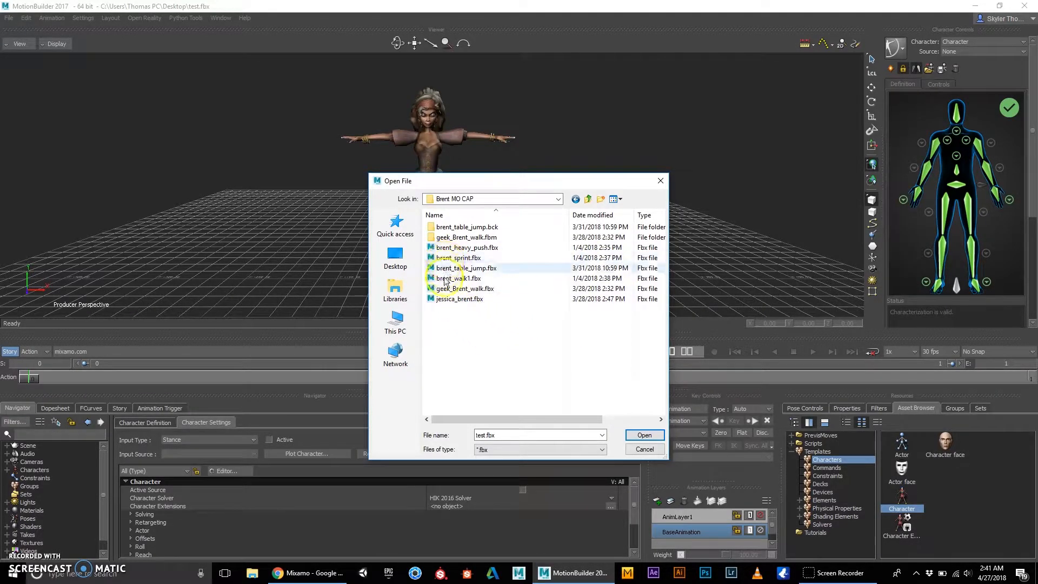
pyautogui.click(444, 249)
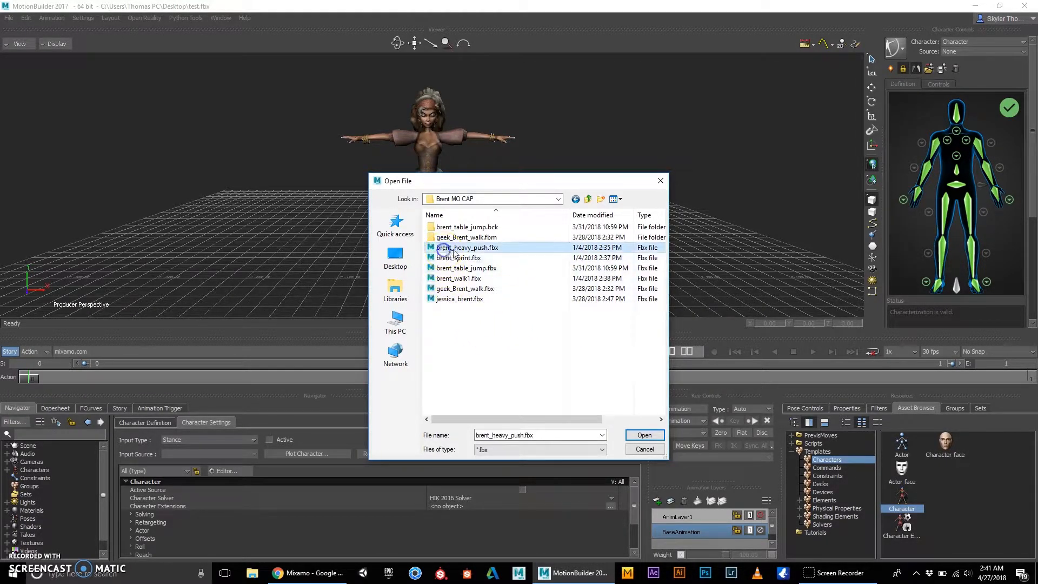
pyautogui.click(652, 435)
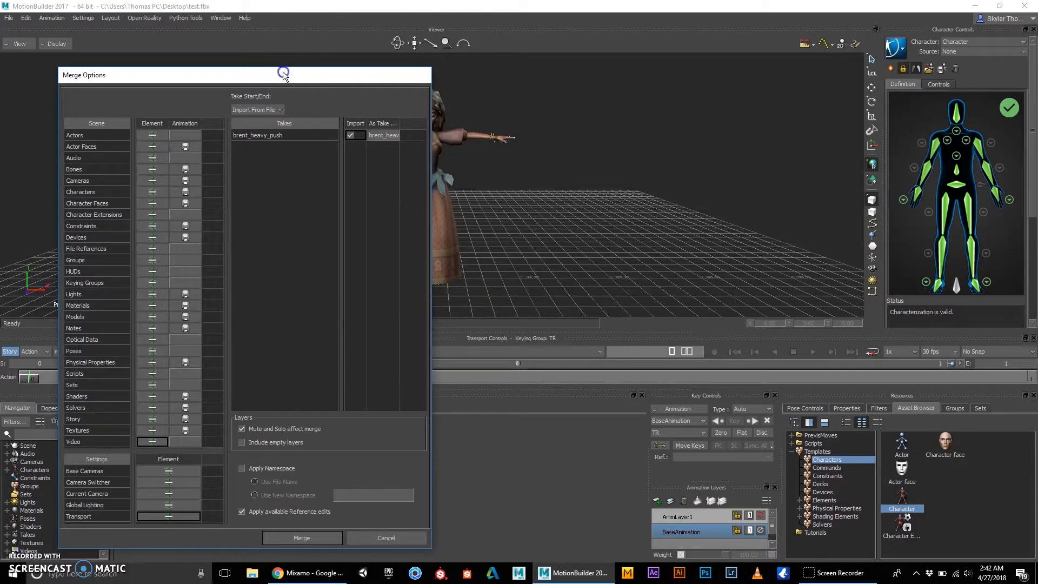
pyautogui.moveTo(283, 73); pyautogui.dragTo(264, 45)
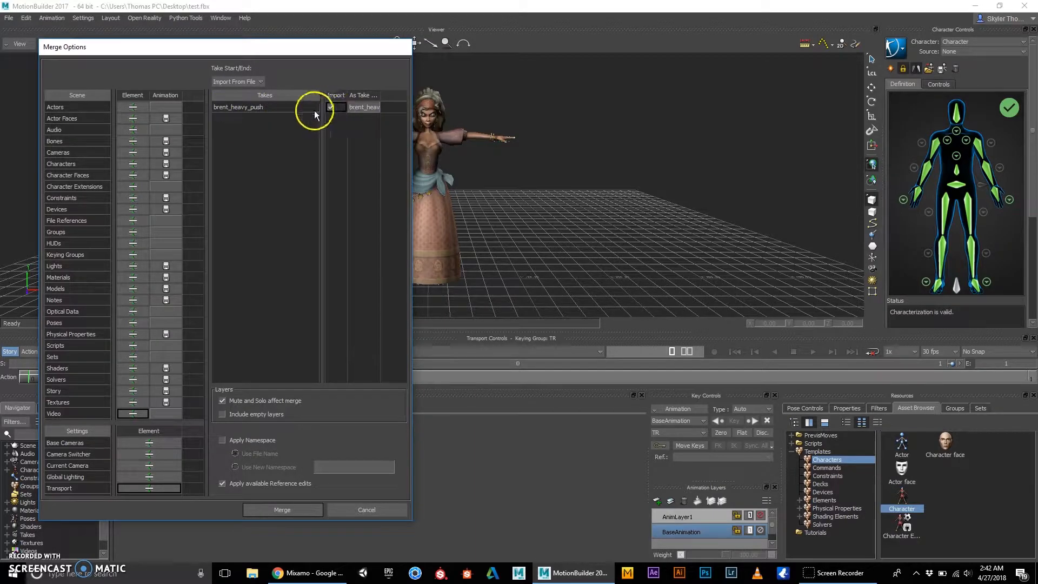
pyautogui.click(295, 508)
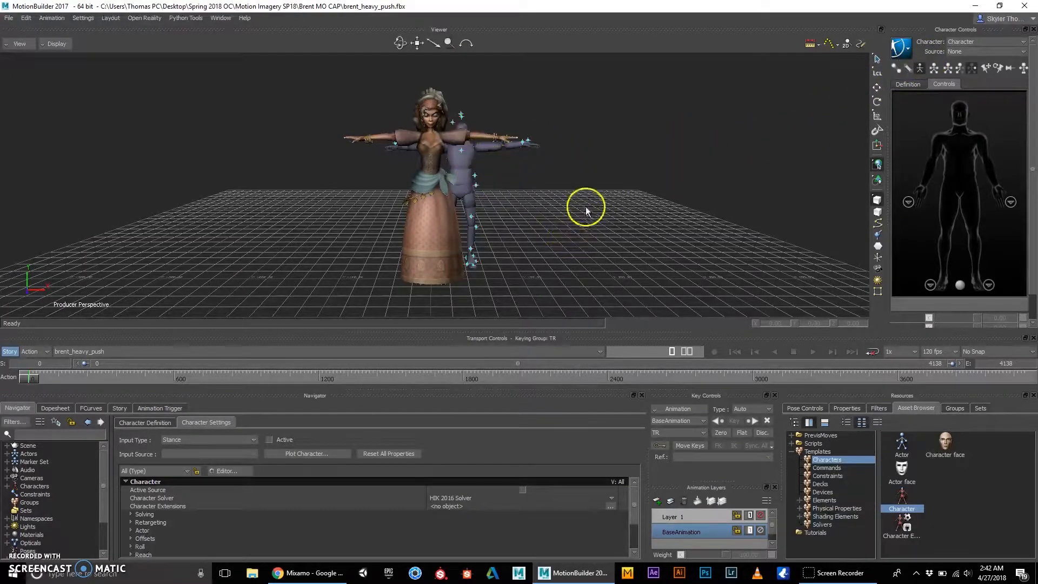
# Step: Set the input source of the peasant girl's character to Skeleton 01
pyautogui.keyDown('ctrl'); pyautogui.keyDown('shift'); pyautogui.moveTo(586, 206); pyautogui.dragTo(544, 230); pyautogui.keyUp('shift'); pyautogui.keyUp('ctrl')
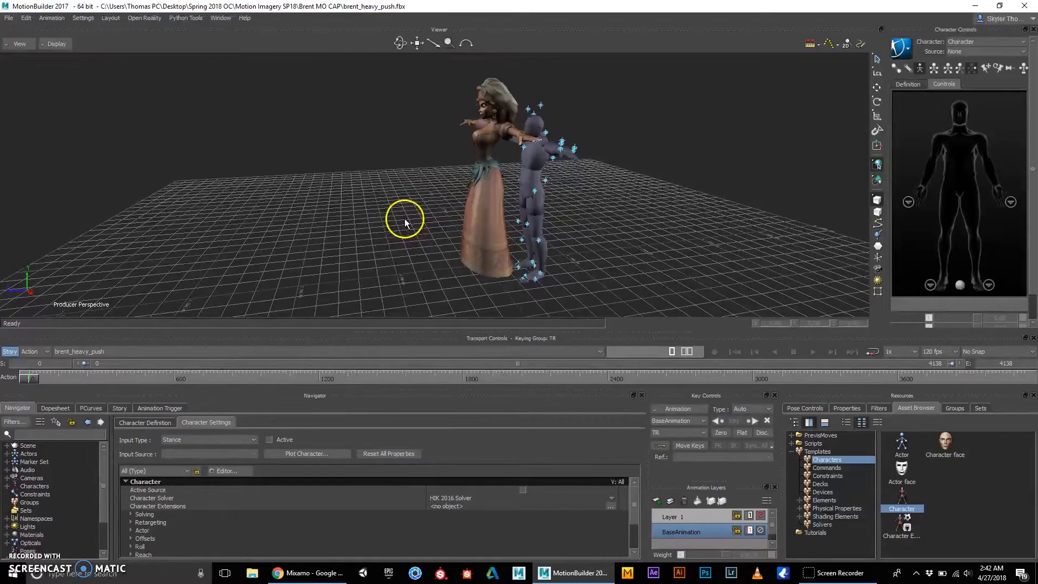
pyautogui.keyDown('ctrl'); pyautogui.keyDown('shift'); pyautogui.moveTo(379, 273); pyautogui.dragTo(433, 265); pyautogui.keyUp('shift'); pyautogui.keyUp('ctrl')
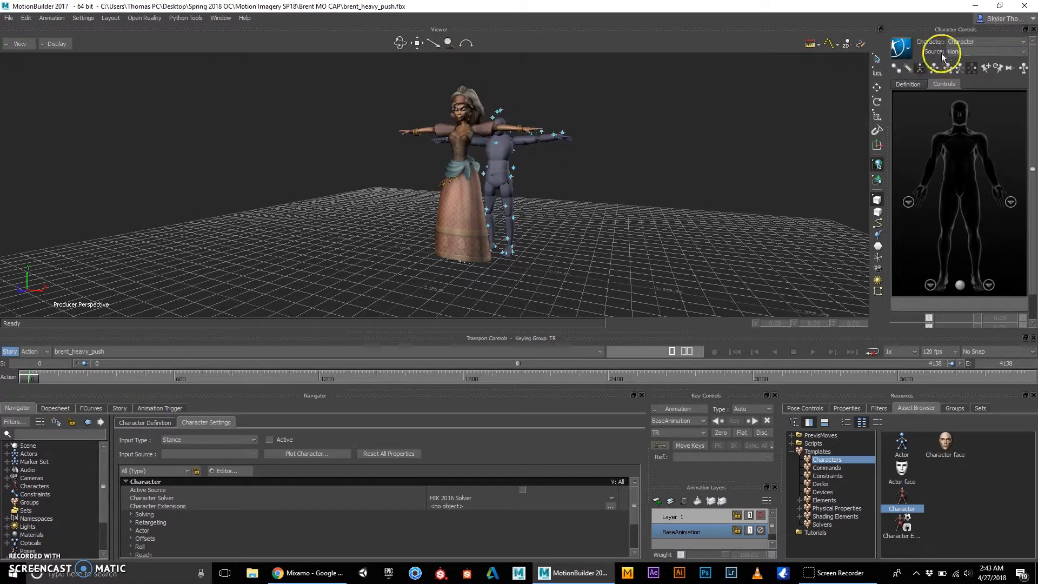
pyautogui.click(962, 52)
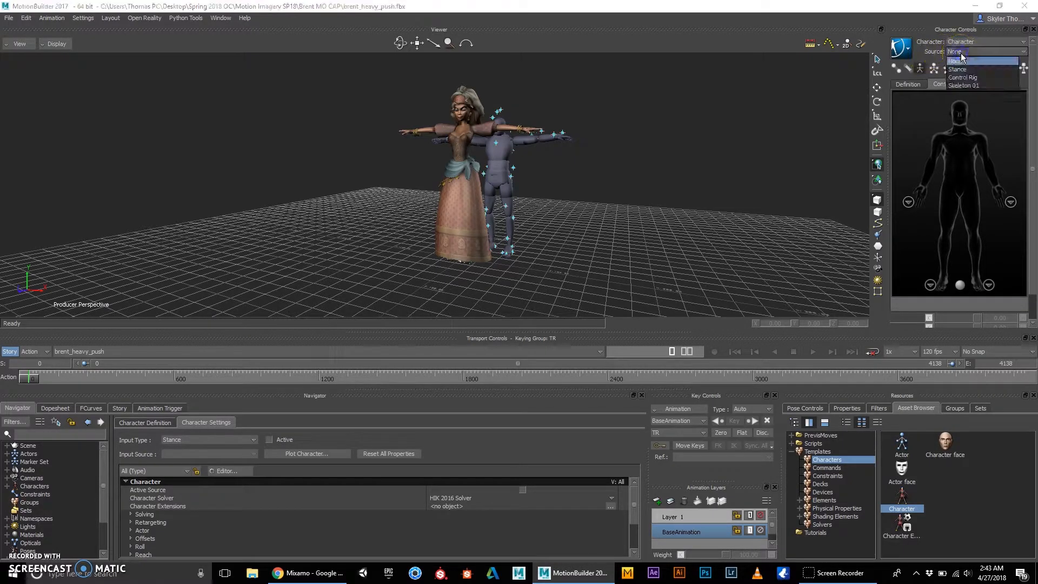
pyautogui.click(964, 86)
pyautogui.click(498, 166)
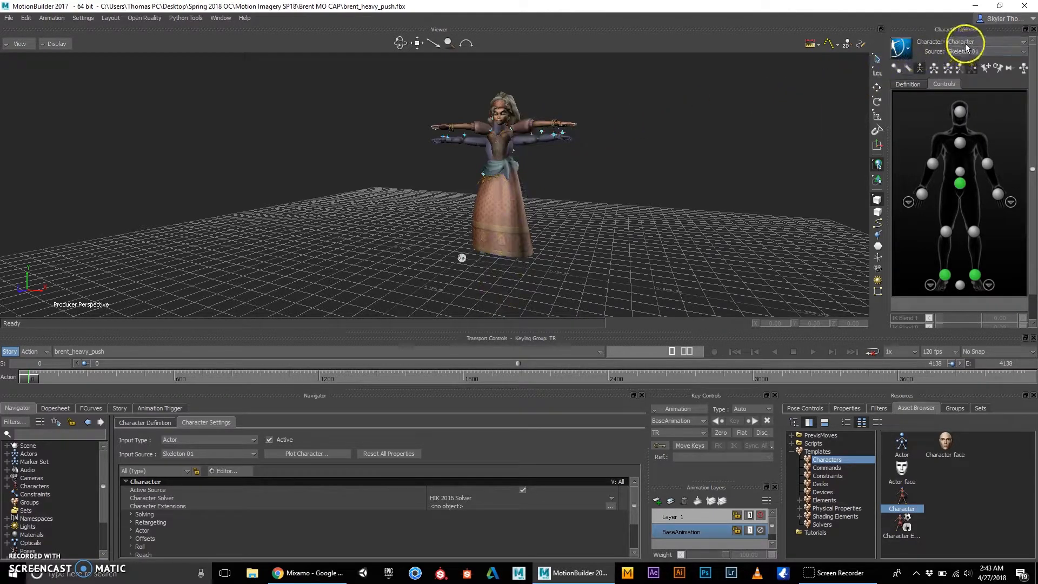
# Step: Play the brent_heavy_push take and watch the retargeted motion from different angles
pyautogui.click(814, 353)
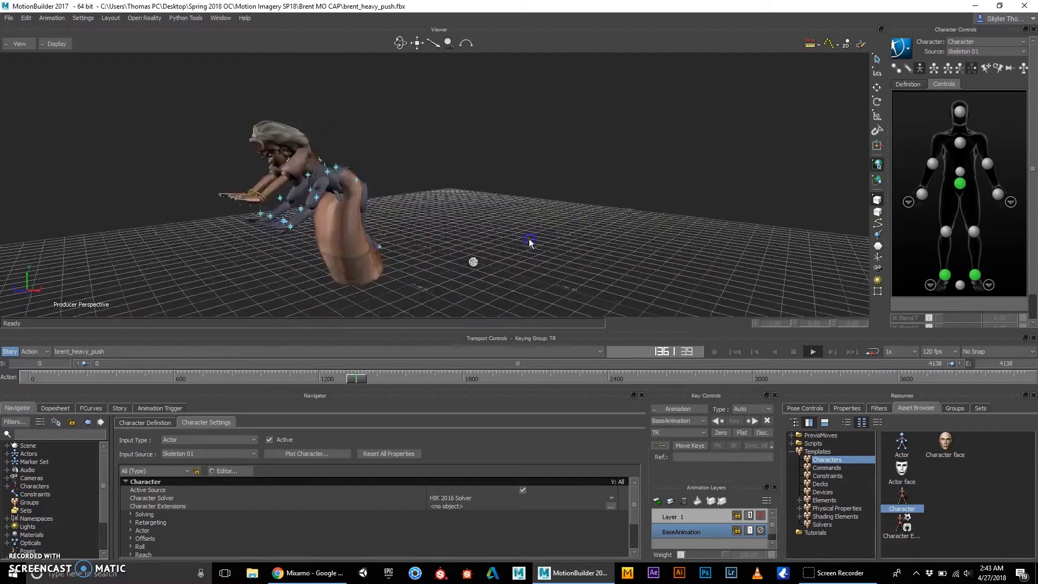
pyautogui.keyDown('alt'); pyautogui.moveTo(529, 239); pyautogui.dragTo(477, 240, button='right'); pyautogui.keyUp('alt')
pyautogui.keyDown('alt'); pyautogui.moveTo(453, 239); pyautogui.dragTo(592, 248); pyautogui.keyUp('alt')
pyautogui.keyDown('alt'); pyautogui.moveTo(592, 247); pyautogui.dragTo(596, 247, button='right'); pyautogui.keyUp('alt')
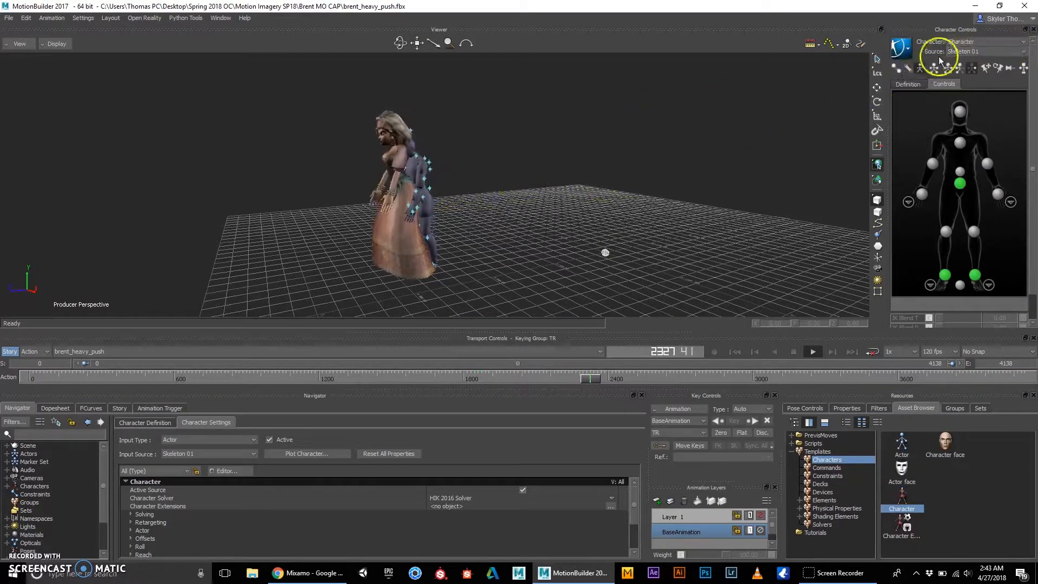
# Step: Hide all of the actor's display elements while the take plays
pyautogui.click(901, 48)
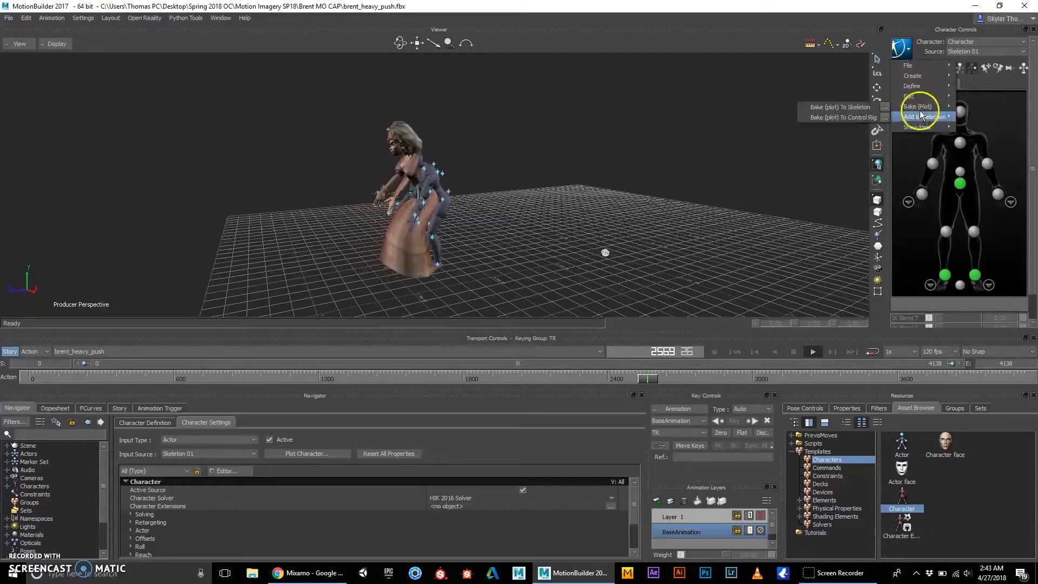
pyautogui.moveTo(920, 127)
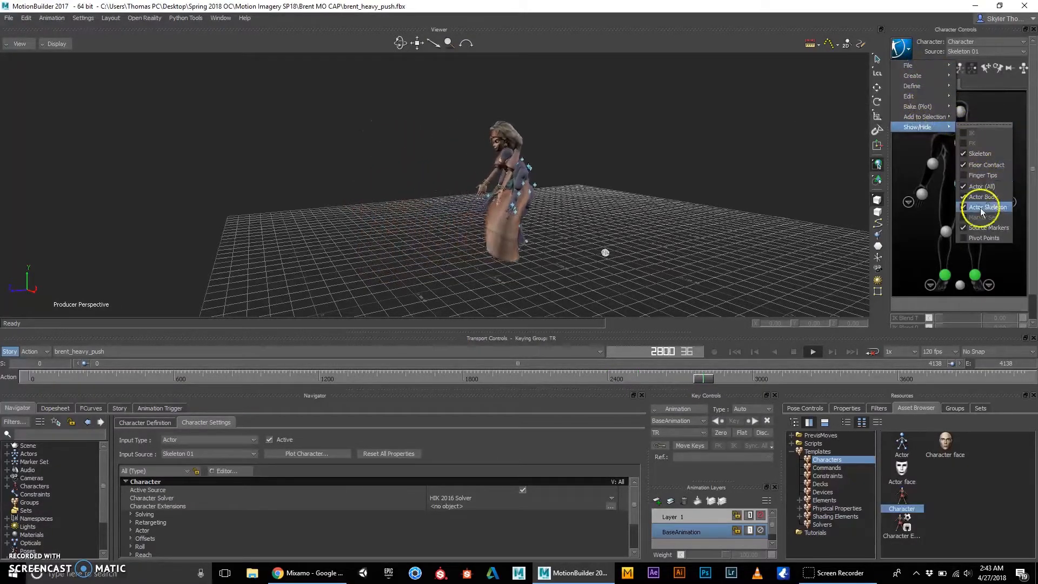
pyautogui.click(982, 189)
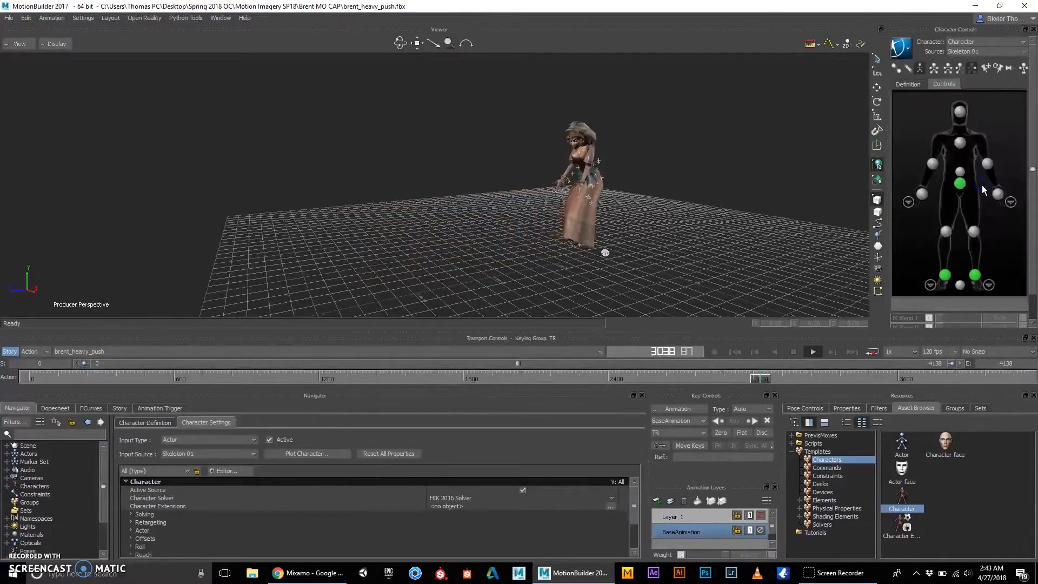
# Step: Watch the character's motion up close, stop the playback and return the take to its first frame
pyautogui.scroll(4, 809, 176)
pyautogui.keyDown('shift'); pyautogui.moveTo(778, 173); pyautogui.dragTo(643, 197); pyautogui.keyUp('shift')
pyautogui.keyDown('alt'); pyautogui.moveTo(644, 197); pyautogui.dragTo(691, 199, button='right'); pyautogui.keyUp('alt')
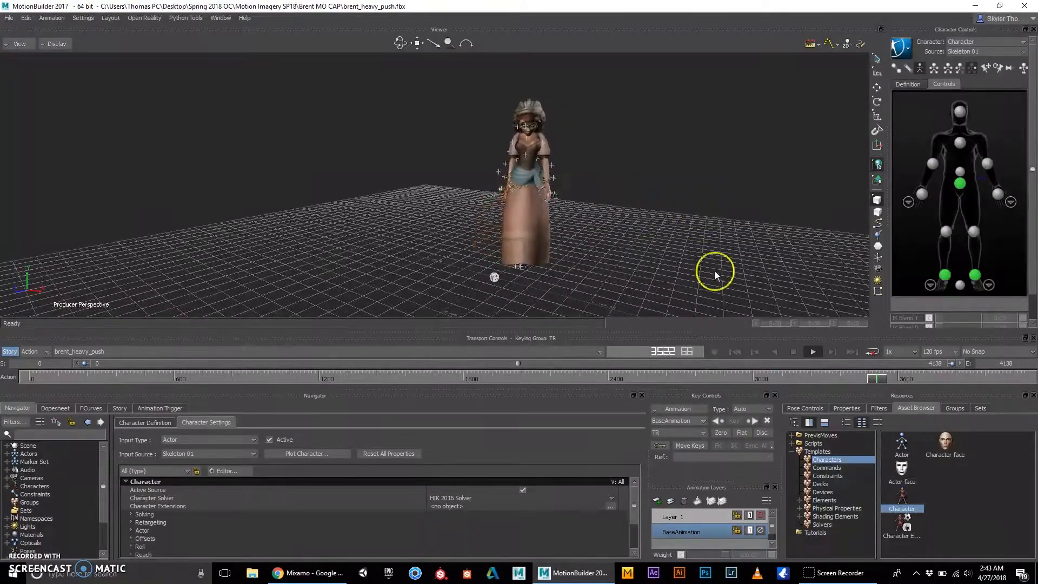
pyautogui.click(789, 352)
pyautogui.moveTo(951, 377); pyautogui.dragTo(16, 366)
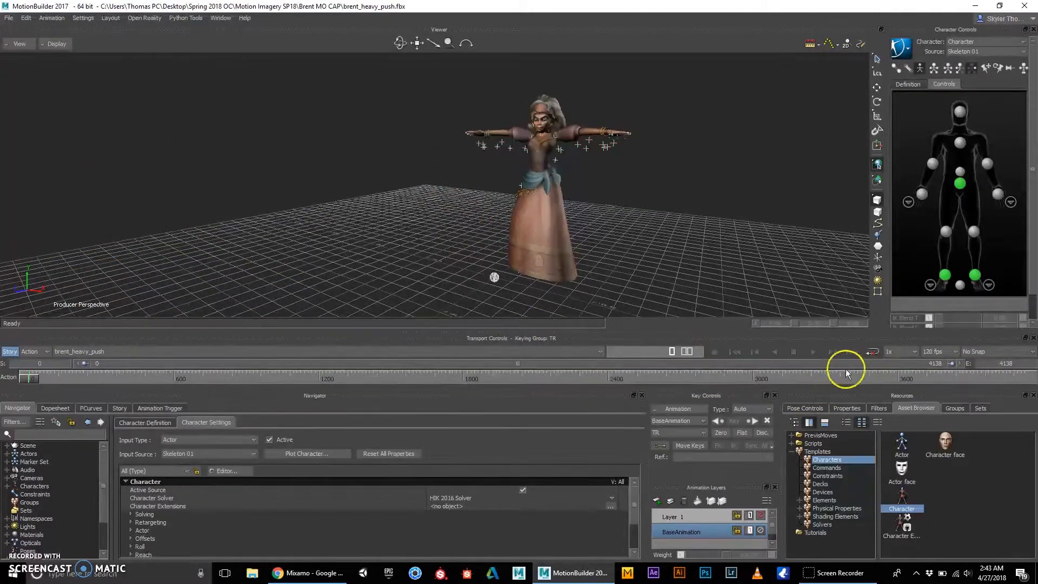
# Step: Examine the character's arms and markers in the viewer and inspect the neck bones in her character definition
pyautogui.keyDown('alt'); pyautogui.moveTo(587, 236); pyautogui.dragTo(625, 195); pyautogui.keyUp('alt')
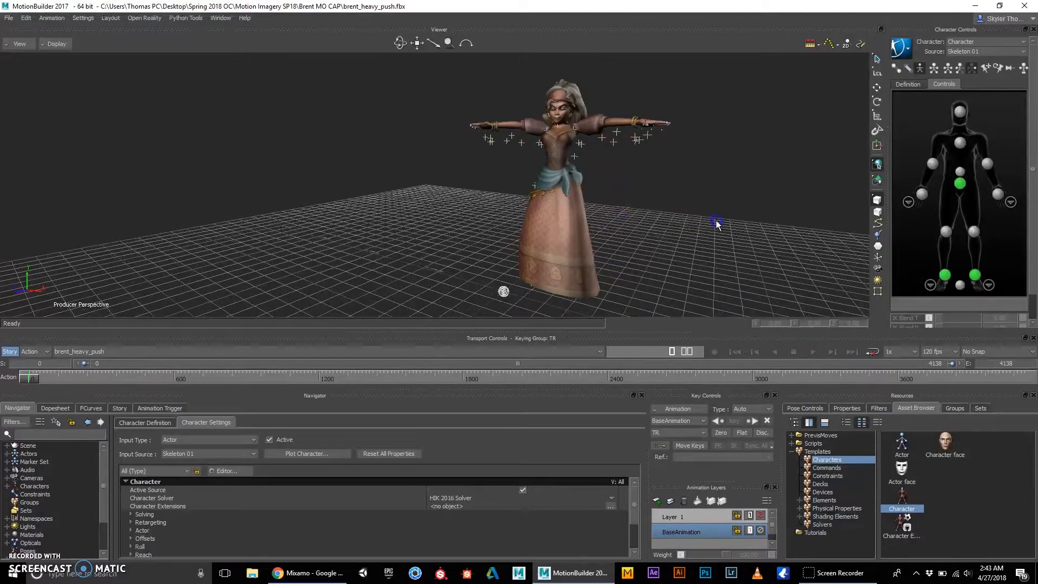
pyautogui.keyDown('alt'); pyautogui.moveTo(717, 223); pyautogui.dragTo(663, 216); pyautogui.keyUp('alt')
pyautogui.keyDown('alt'); pyautogui.moveTo(809, 220); pyautogui.dragTo(577, 220, button='middle'); pyautogui.keyUp('alt')
pyautogui.keyDown('alt'); pyautogui.moveTo(577, 220); pyautogui.dragTo(637, 222); pyautogui.keyUp('alt')
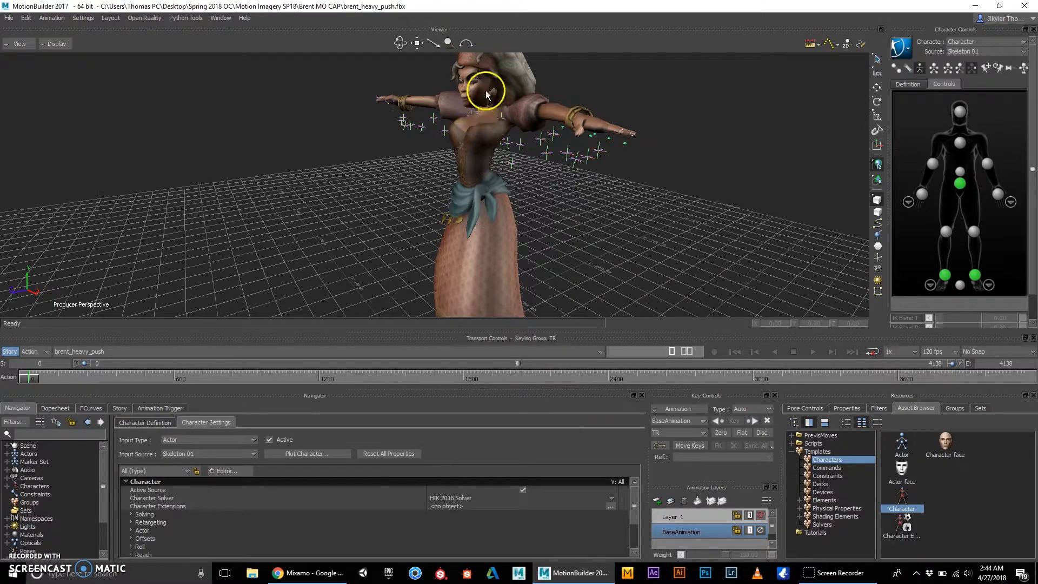
pyautogui.click(922, 84)
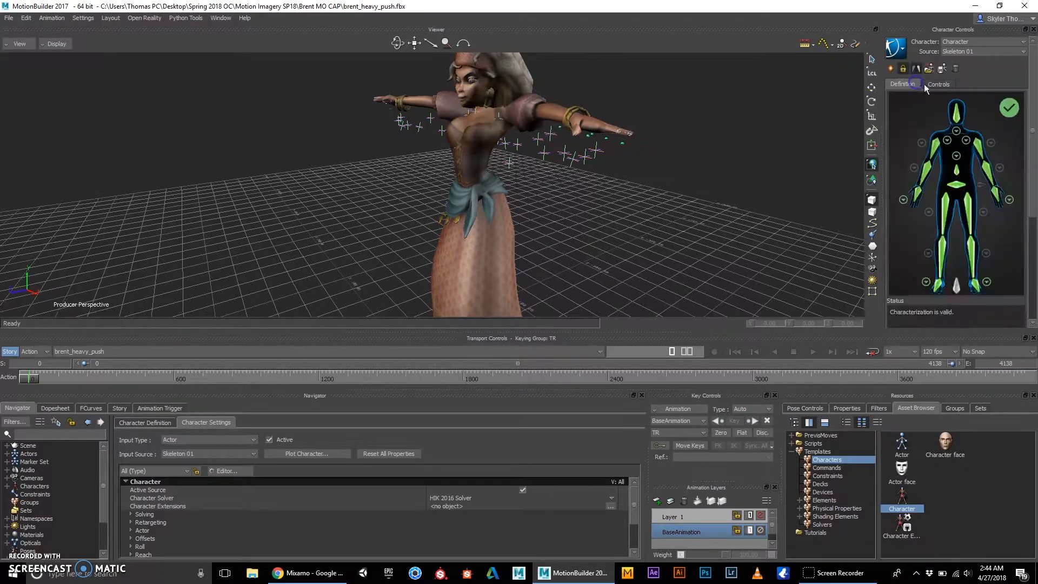
pyautogui.click(954, 134)
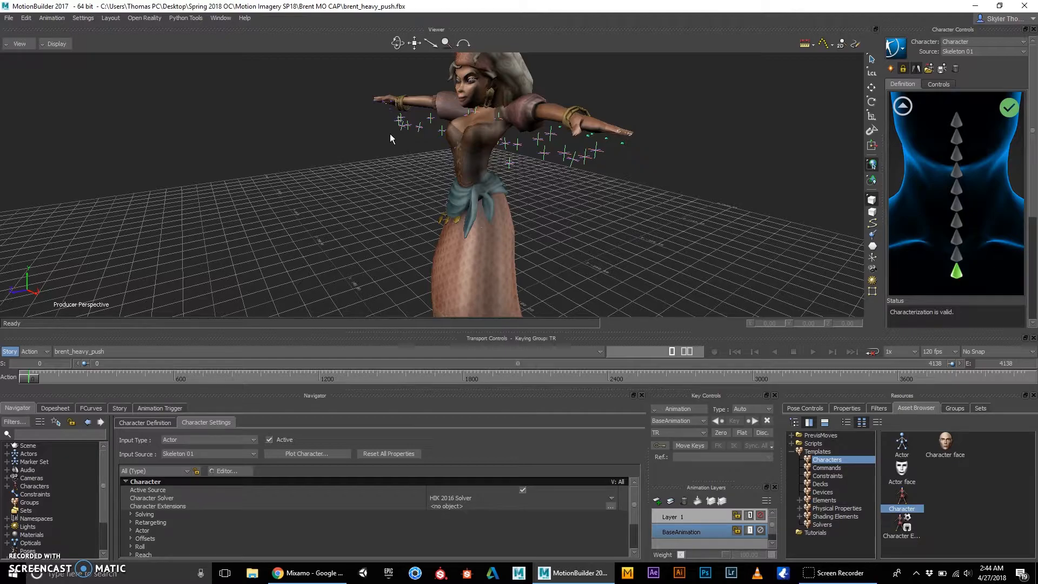
pyautogui.scroll(-5, 390, 134)
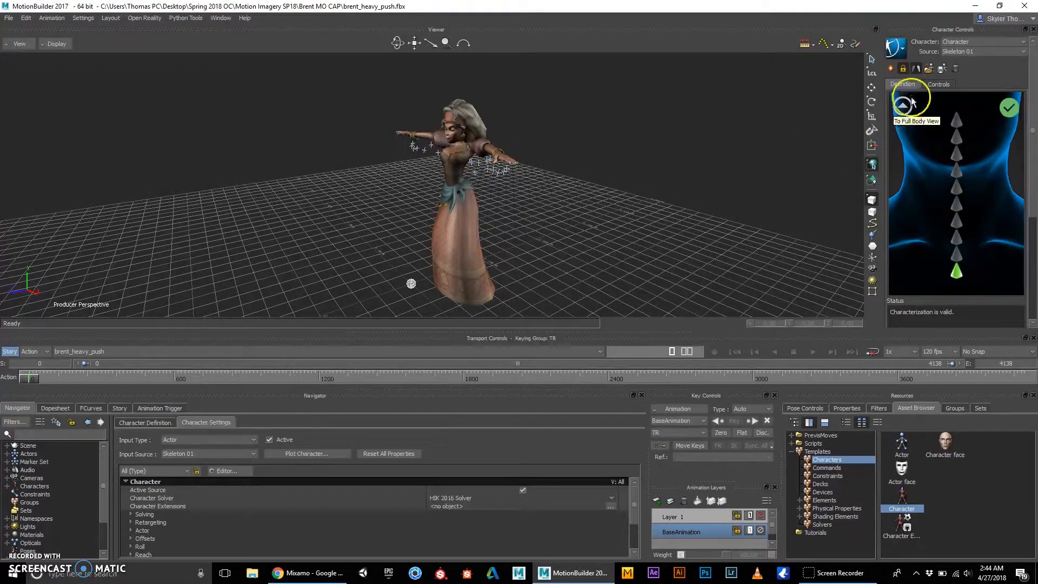
# Step: Unlock the character definition and return it to the full-body view, selecting the mocap head markers in the viewer
pyautogui.click(903, 69)
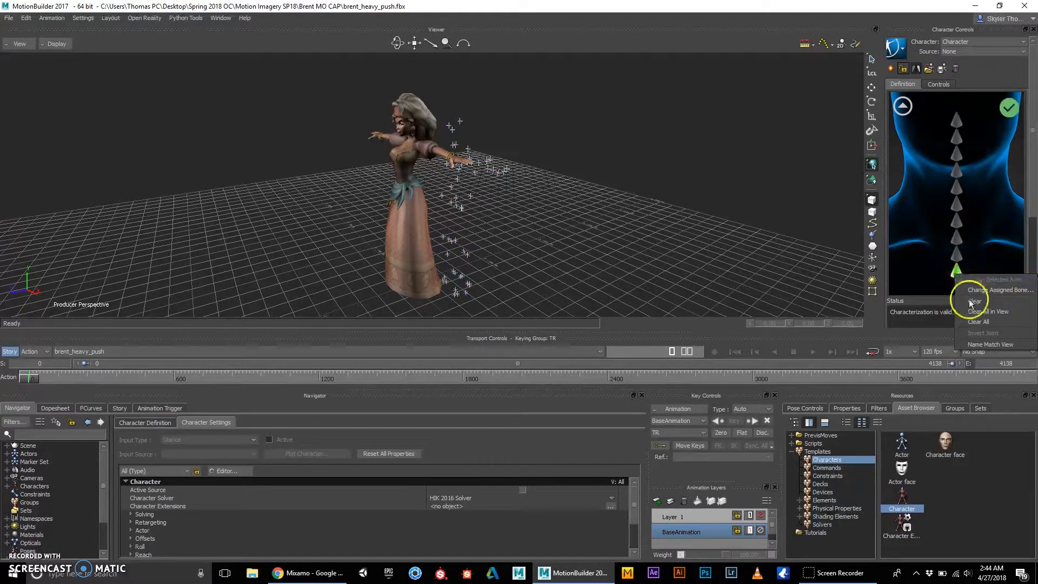
pyautogui.click(909, 108)
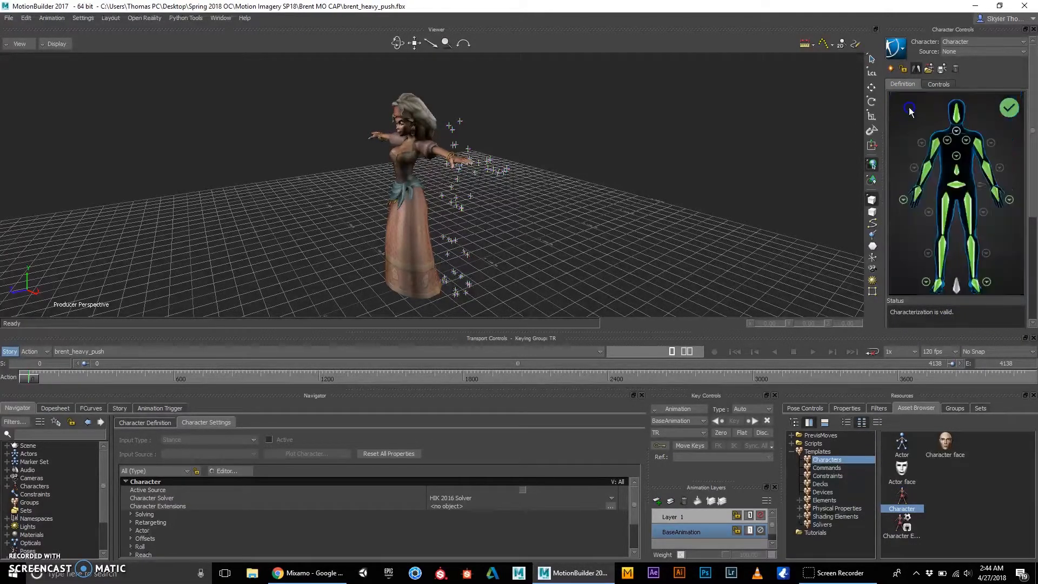
pyautogui.click(444, 135)
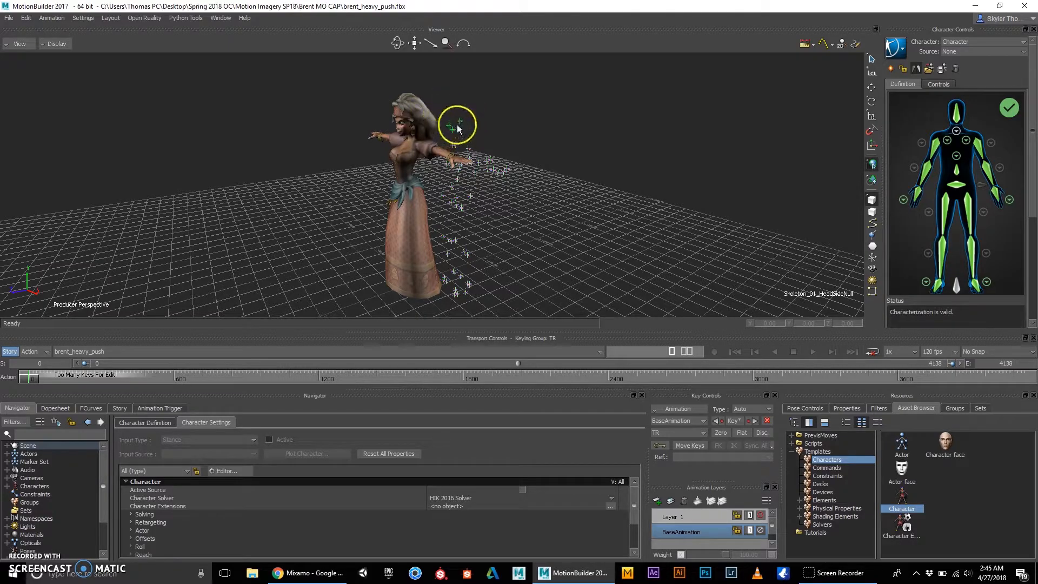
pyautogui.moveTo(411, 109); pyautogui.dragTo(412, 140)
# Step: Lock the character definition as a biped and set the character's source to Skeleton 01
pyautogui.click(904, 69)
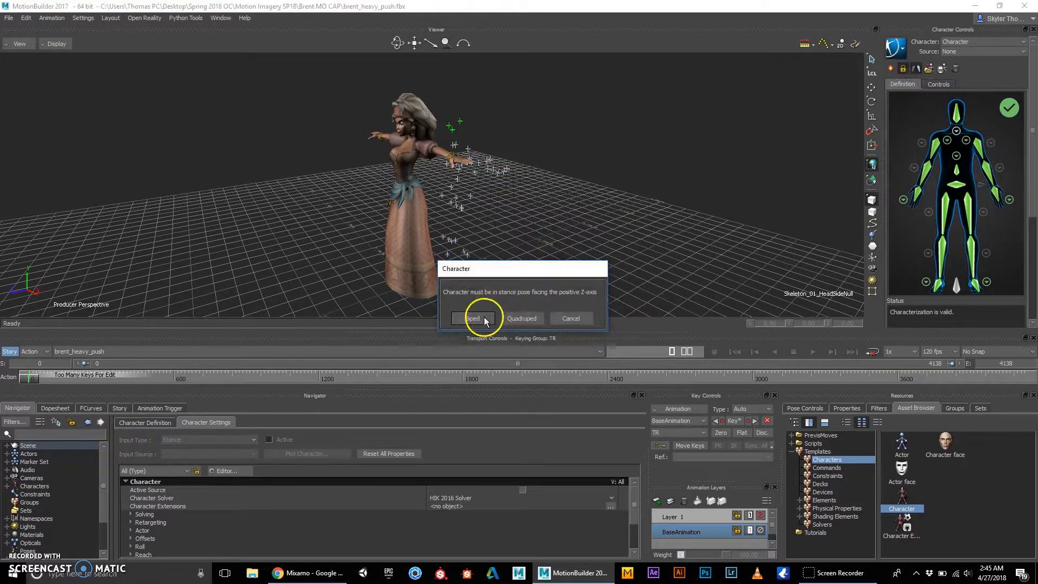
pyautogui.click(484, 319)
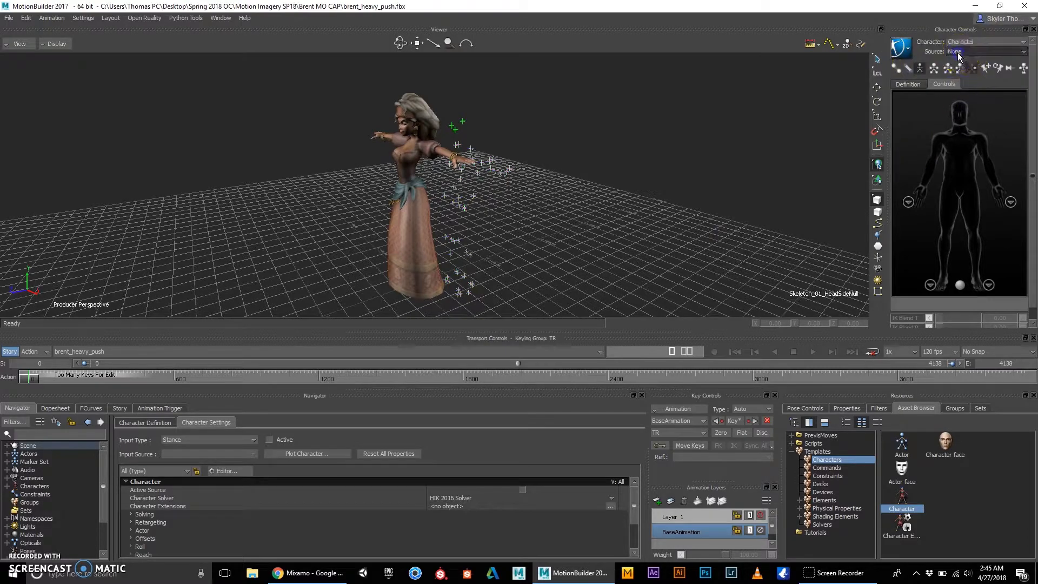
pyautogui.click(960, 53)
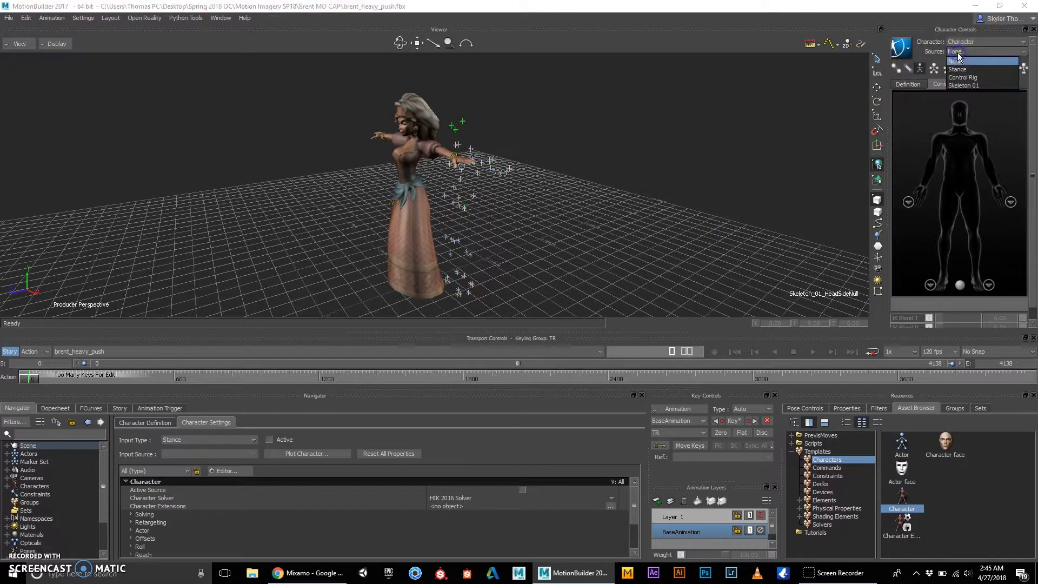
pyautogui.click(958, 85)
# Step: Watch the actor-driven character move from several angles, skip ahead near the end of the take and stop the playback
pyautogui.moveTo(558, 230); pyautogui.dragTo(629, 208)
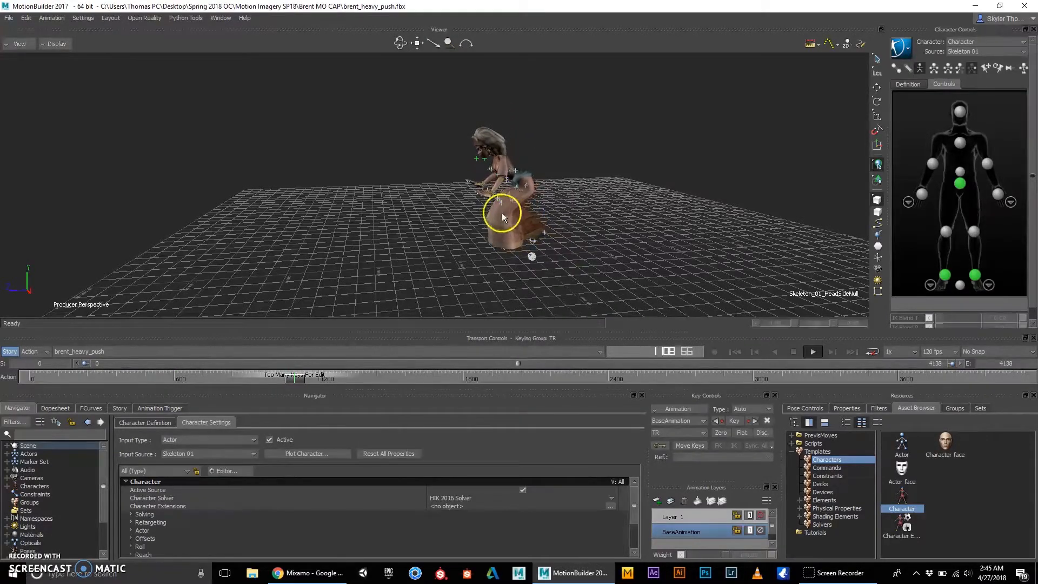
pyautogui.keyDown('alt'); pyautogui.moveTo(393, 233); pyautogui.dragTo(463, 237); pyautogui.keyUp('alt')
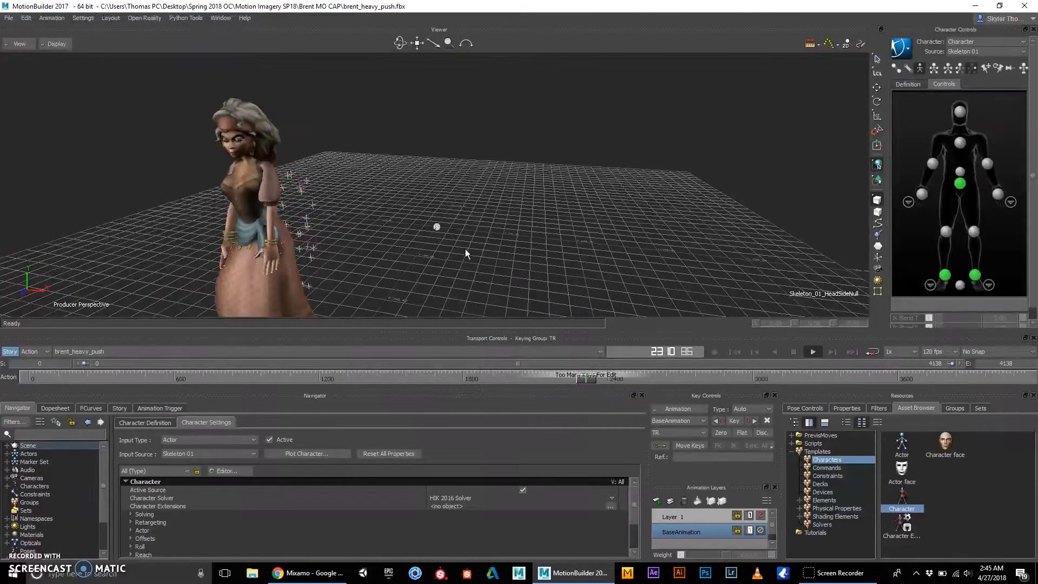
pyautogui.click(902, 383)
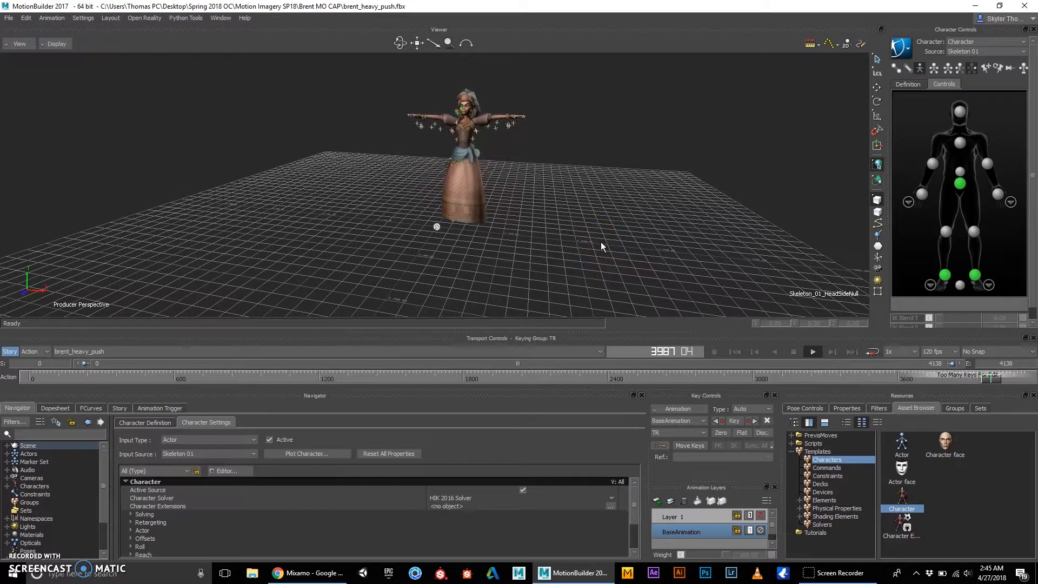
pyautogui.click(792, 352)
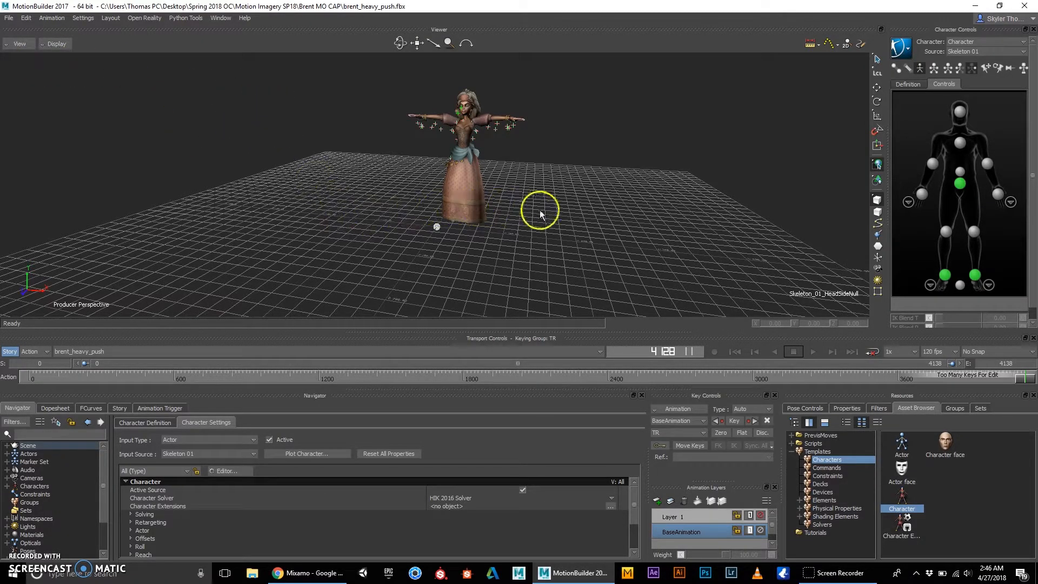
pyautogui.keyDown('shift'); pyautogui.moveTo(566, 163); pyautogui.dragTo(532, 192); pyautogui.keyUp('shift')
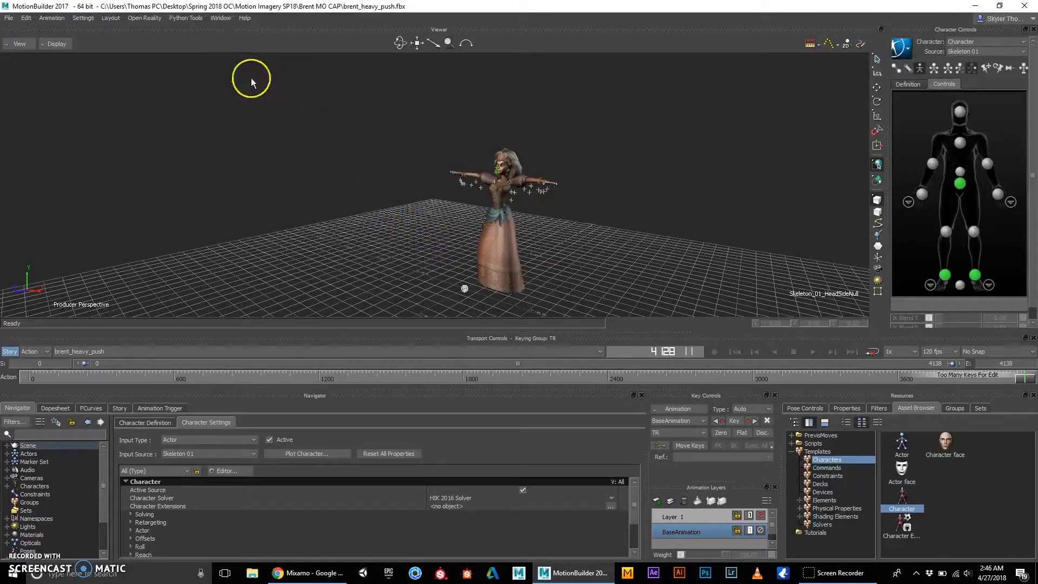
# Step: Plot all properties with the default plot options and set the character's source to None
pyautogui.click(52, 17)
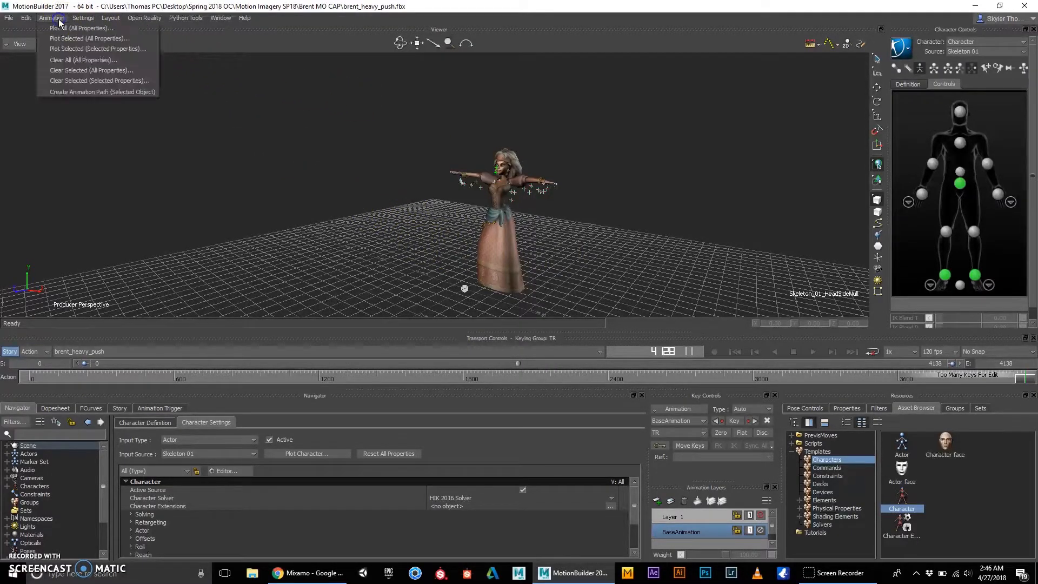
pyautogui.click(72, 28)
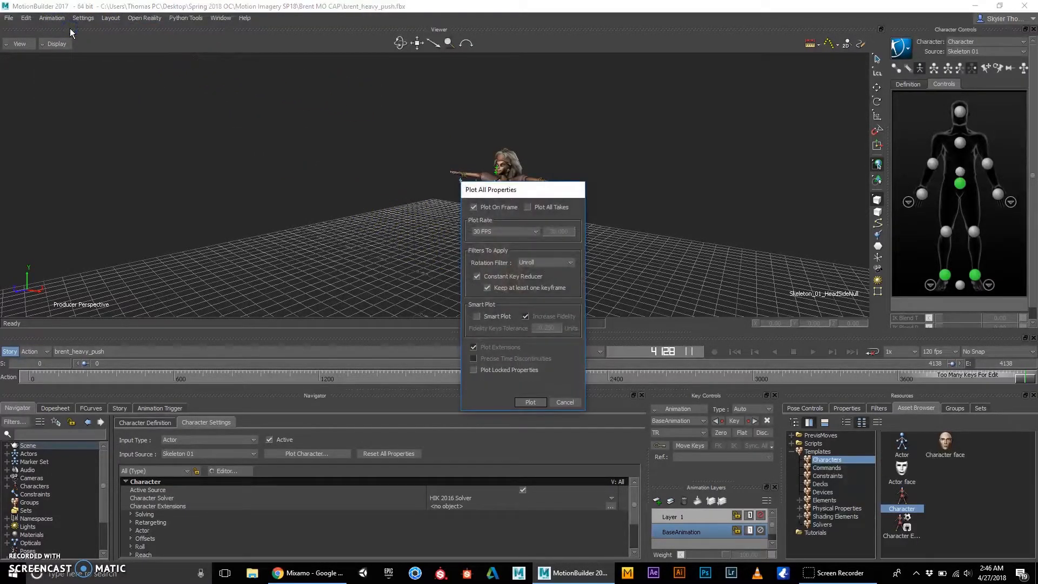
pyautogui.click(533, 403)
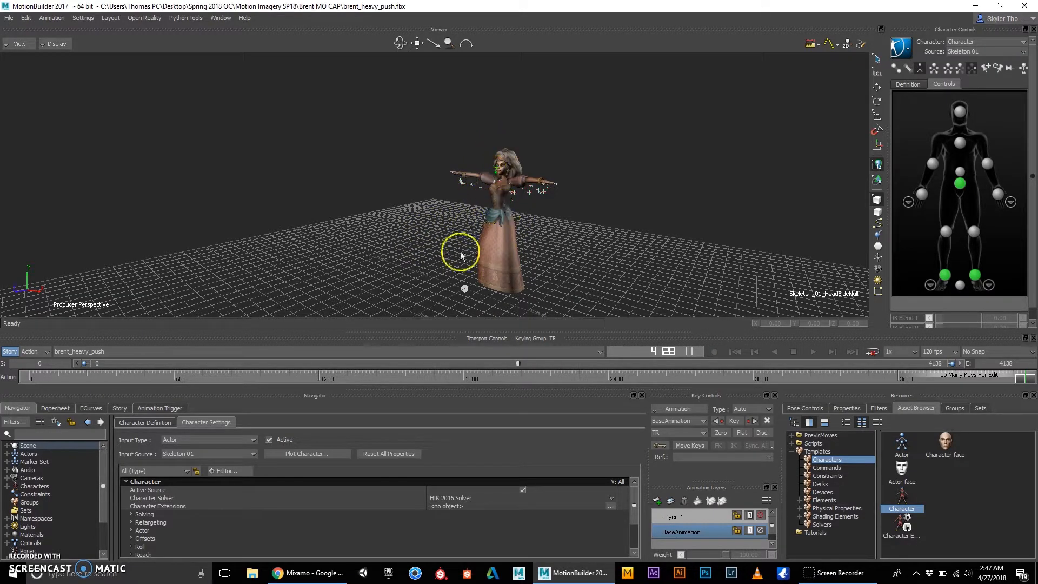
pyautogui.click(976, 53)
pyautogui.click(962, 63)
# Step: Play the take to check the plotted animation, stop it and return to the character's definition view
pyautogui.click(813, 352)
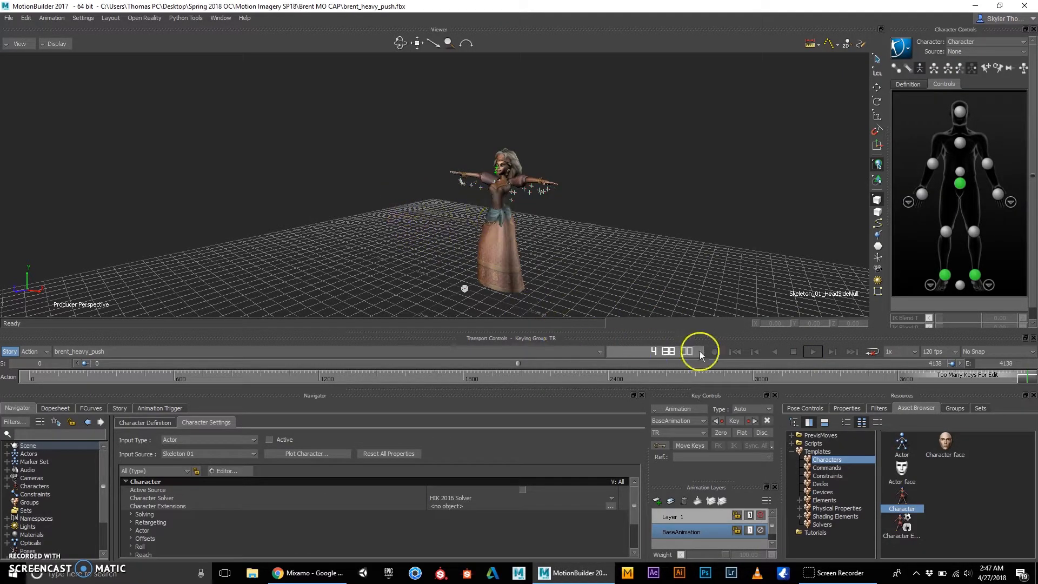
pyautogui.click(813, 352)
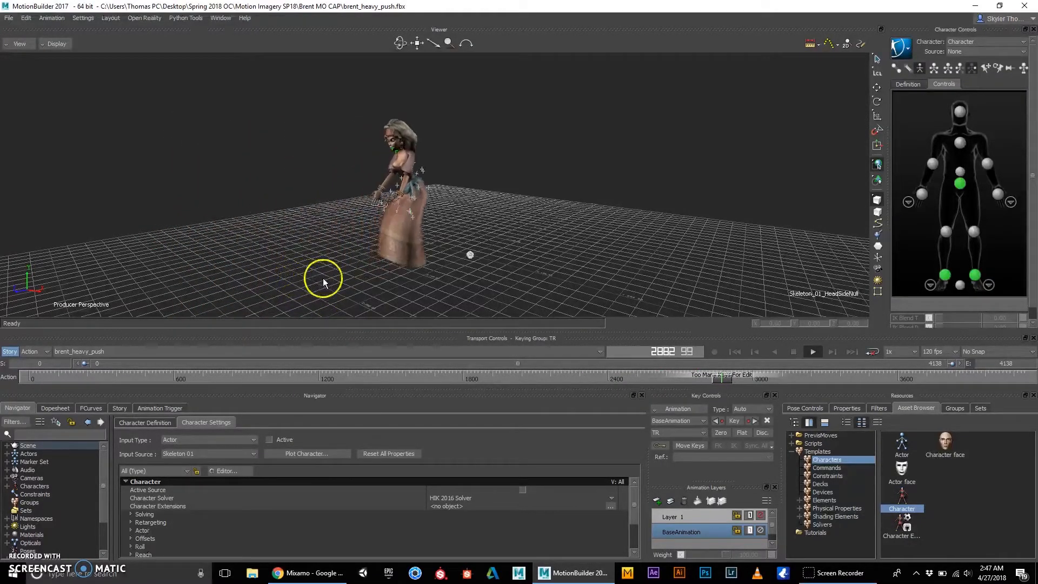
pyautogui.click(794, 351)
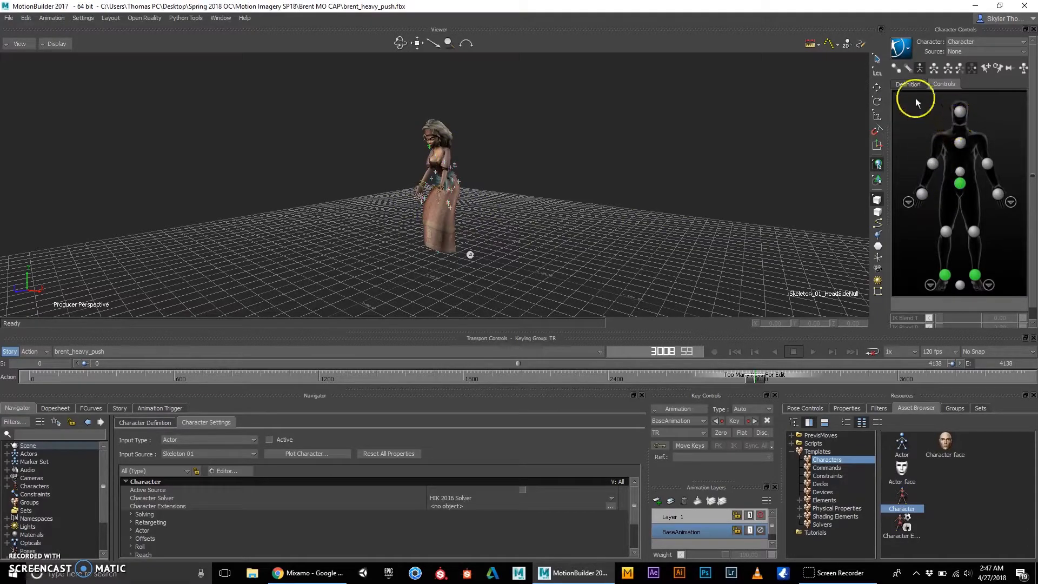
pyautogui.click(909, 85)
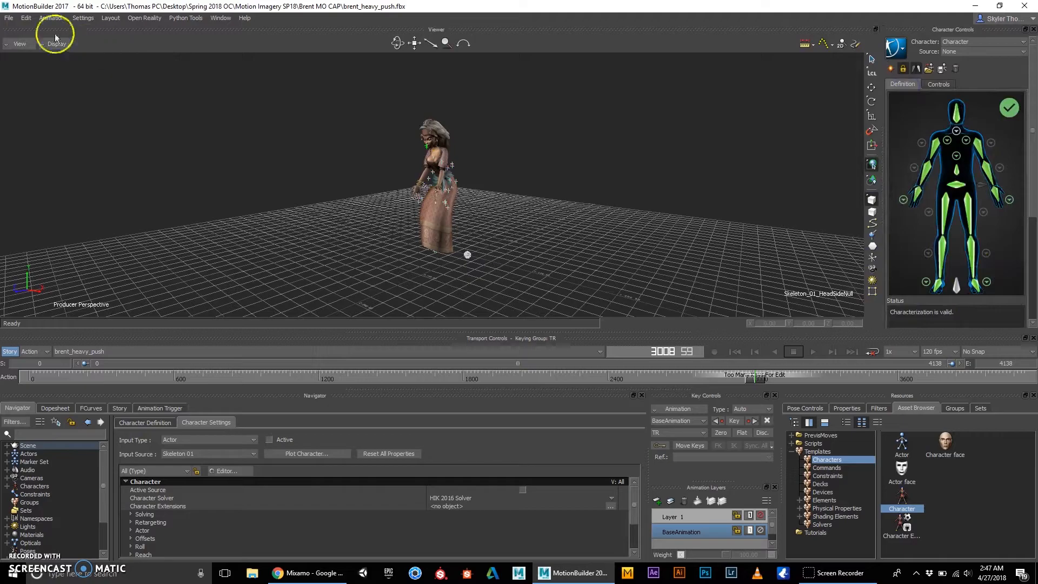
# Step: Save the scene to the Desktop as peasant1.fbx, exporting only the brent_heavy_push take
pyautogui.click(10, 18)
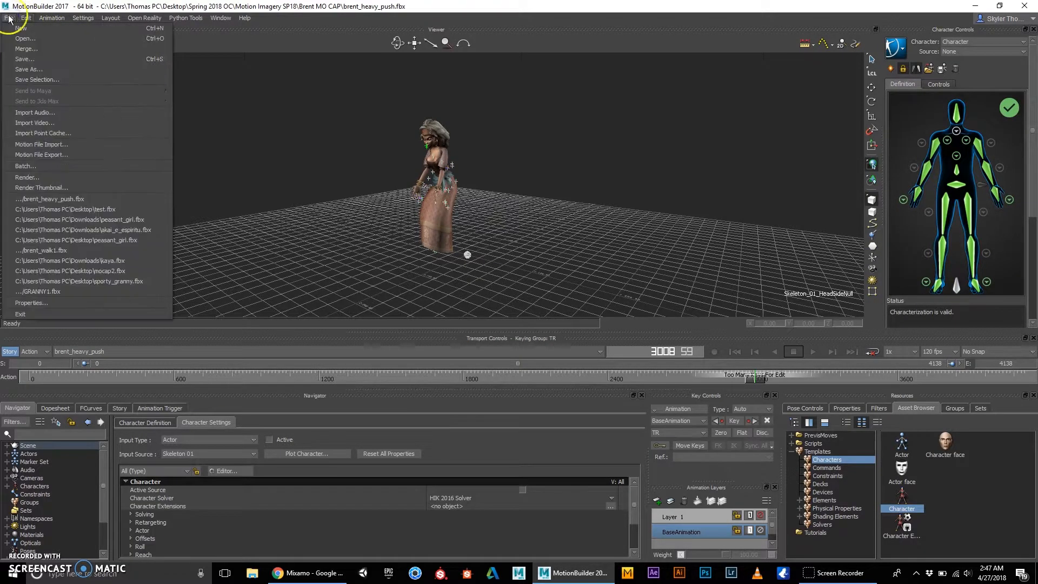
pyautogui.click(22, 69)
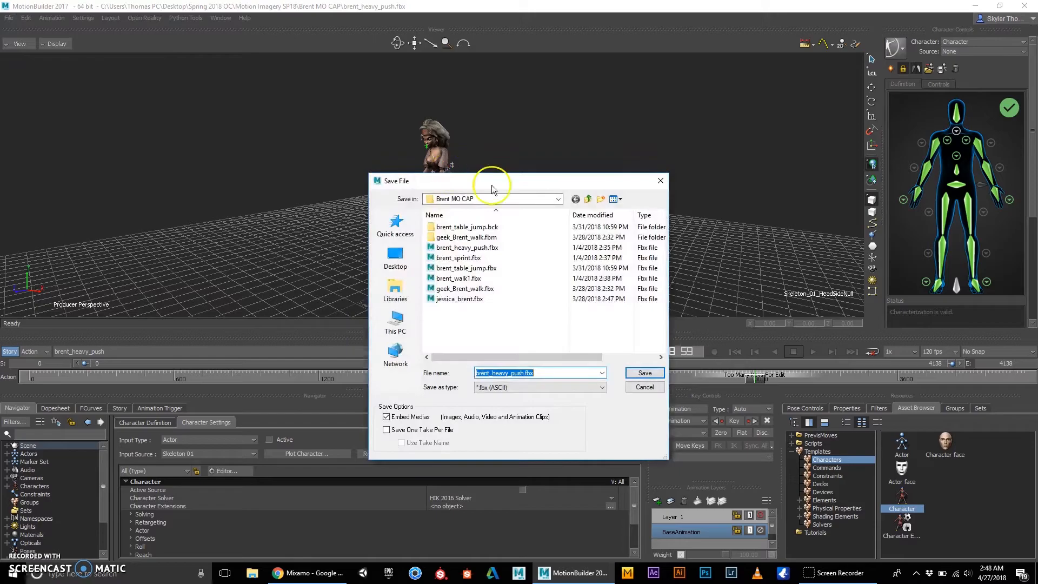
pyautogui.click(396, 258)
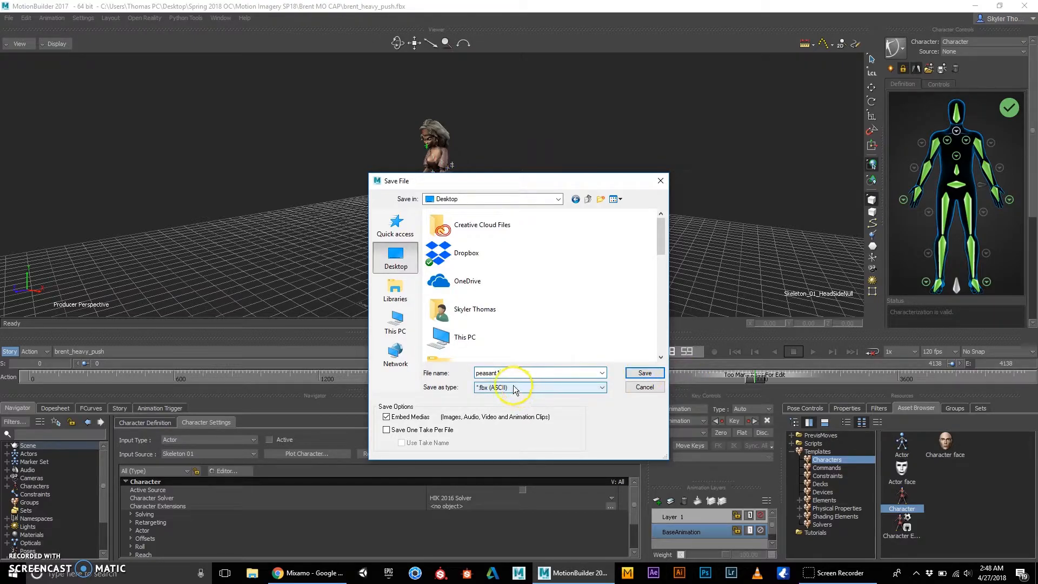
pyautogui.click(645, 373)
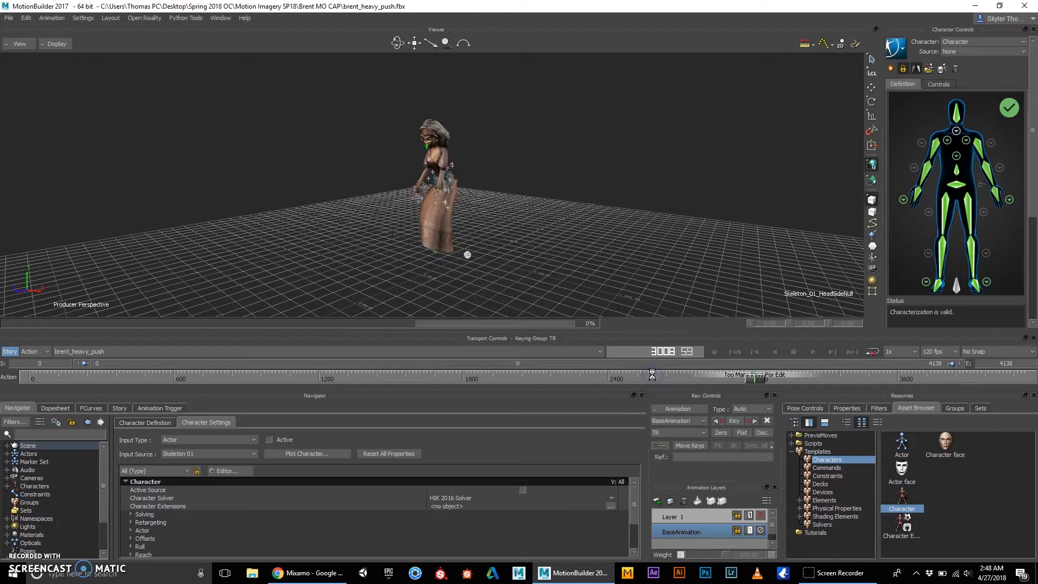
pyautogui.click(349, 138)
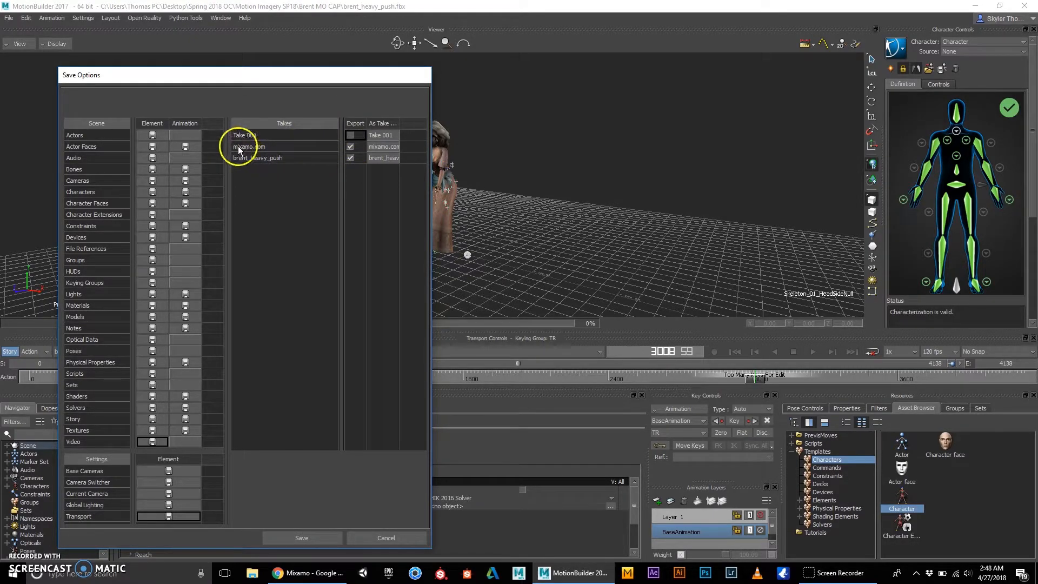
pyautogui.click(350, 147)
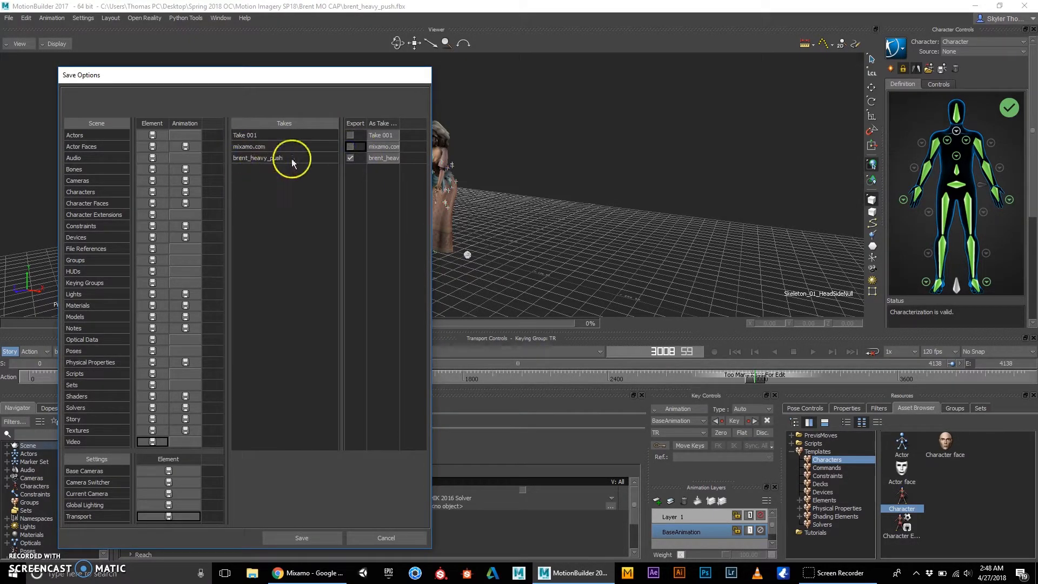
pyautogui.click(330, 537)
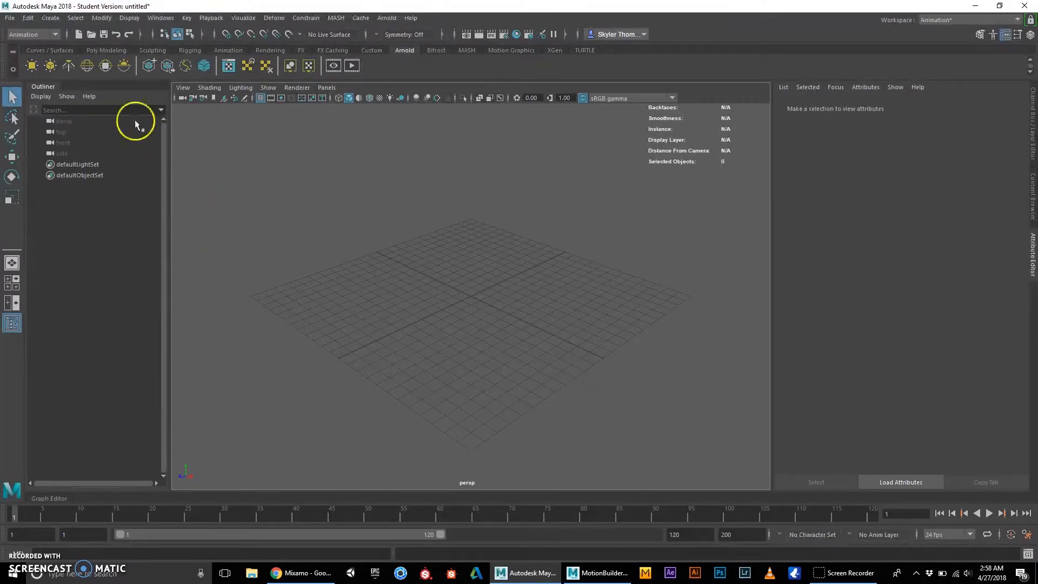
# Step: Switch to Maya and open peasant1.fbx from the Desktop, discarding the changes to the untitled scene
pyautogui.click(13, 18)
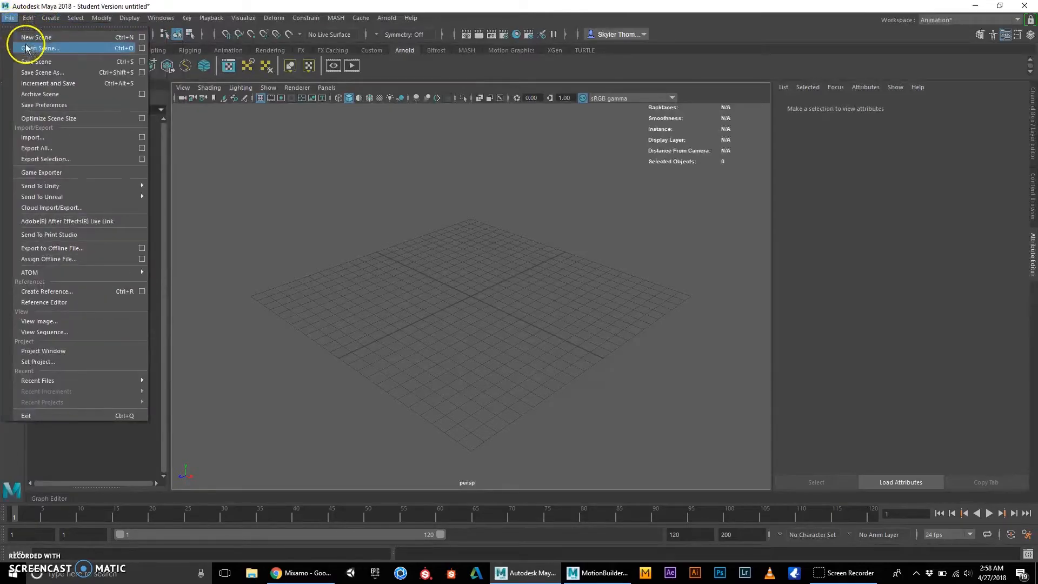
pyautogui.click(27, 48)
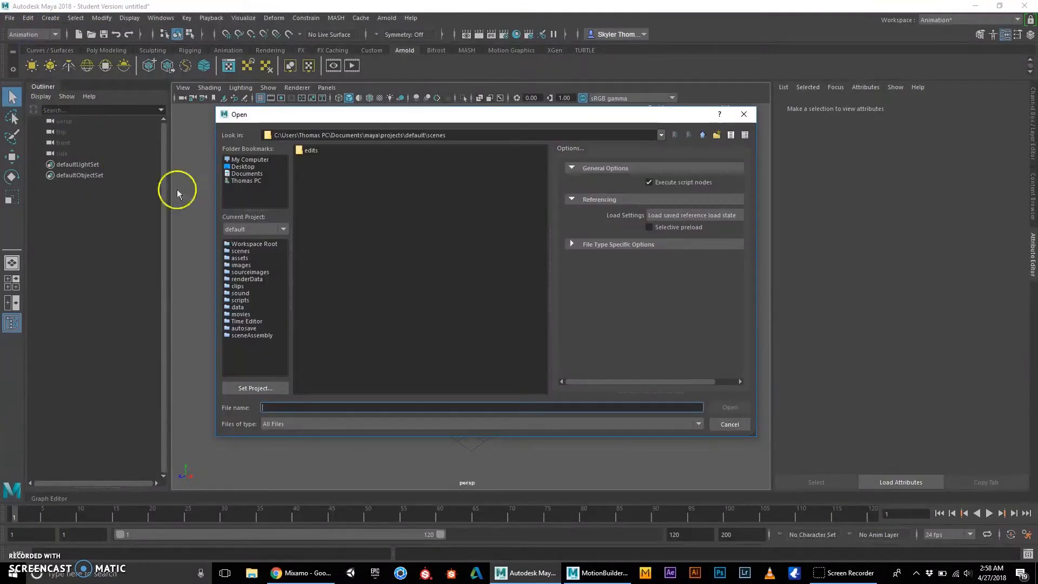
pyautogui.click(243, 167)
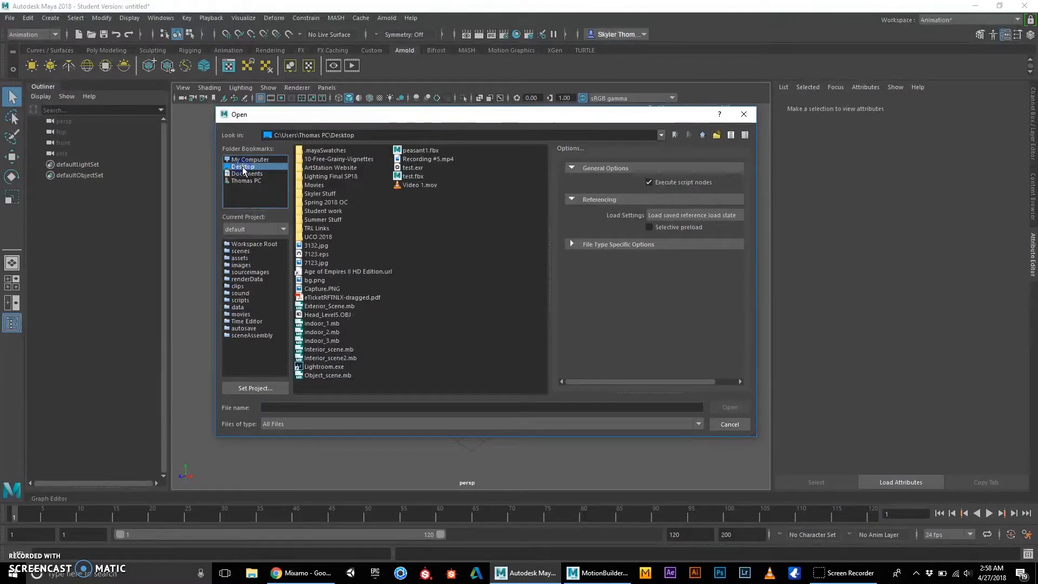
pyautogui.click(402, 150)
pyautogui.click(729, 407)
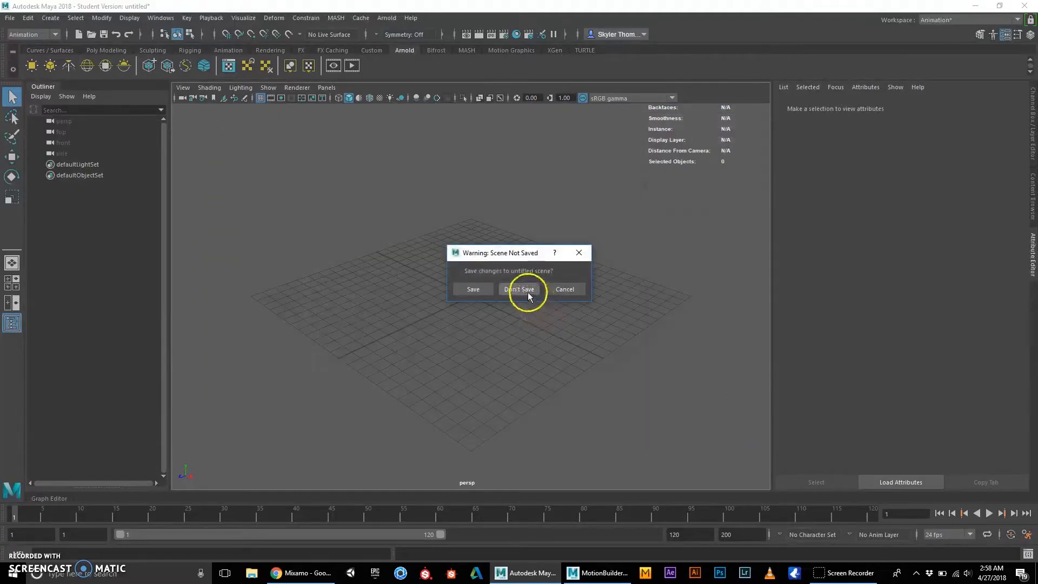
pyautogui.click(528, 292)
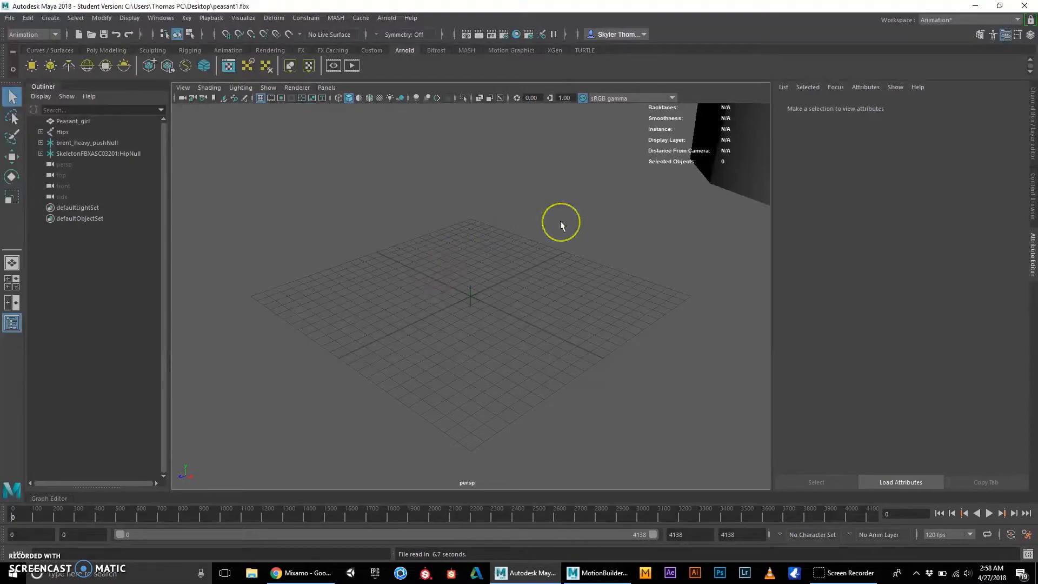
# Step: Hide the brent_heavy_pushNull and SkeletonFBXASC03201:HipNull marker groups so only the character and its skeleton are displayed
pyautogui.keyDown('alt'); pyautogui.moveTo(561, 221); pyautogui.dragTo(509, 213, button='right'); pyautogui.keyUp('alt')
pyautogui.keyDown('alt'); pyautogui.moveTo(483, 209); pyautogui.dragTo(509, 273); pyautogui.keyUp('alt')
pyautogui.moveTo(571, 238); pyautogui.dragTo(649, 271)
pyautogui.click(106, 144)
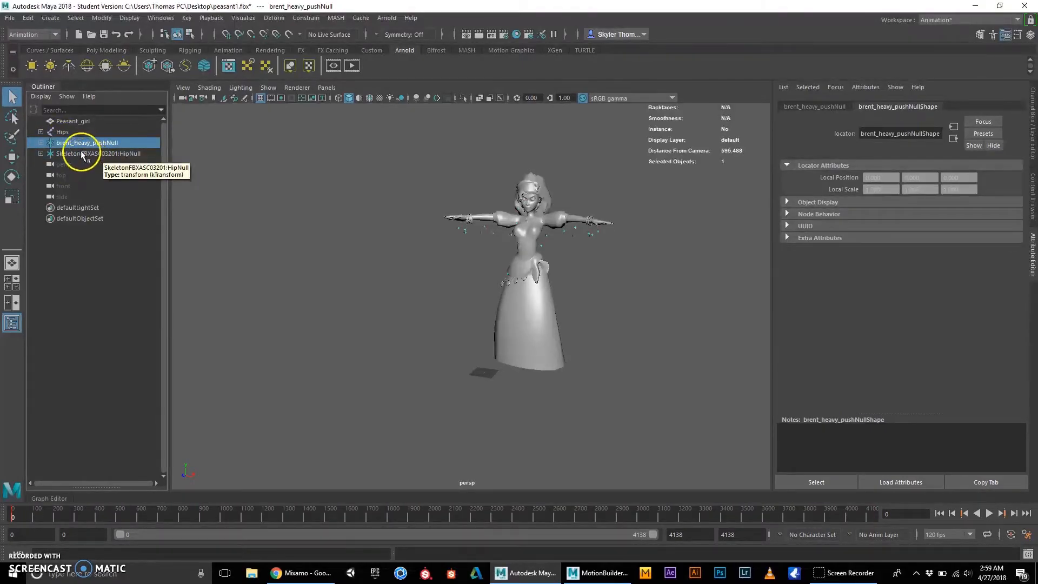
pyautogui.click(88, 155)
pyautogui.click(85, 143)
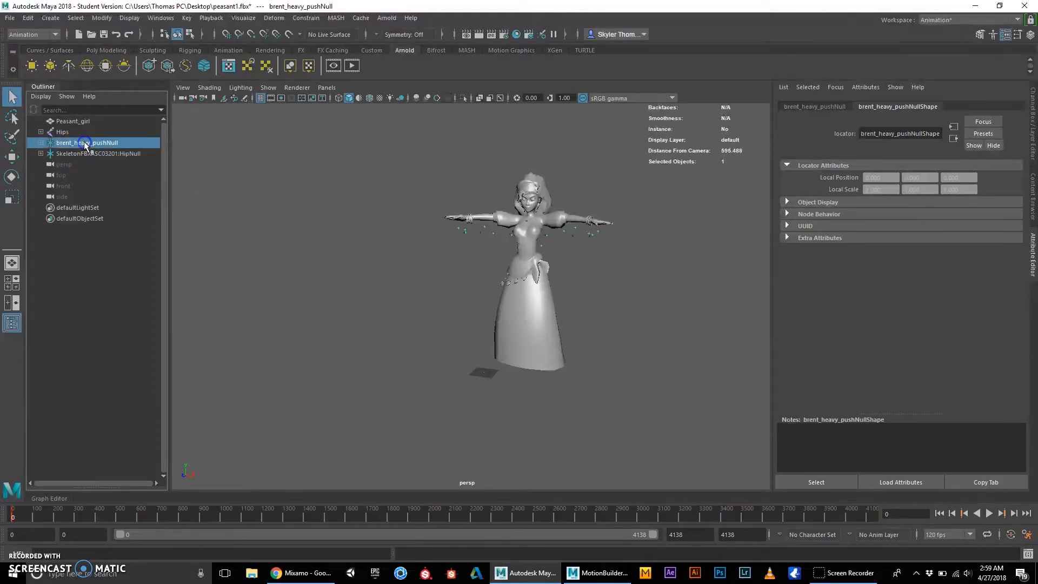
pyautogui.press('h')
pyautogui.click(87, 153)
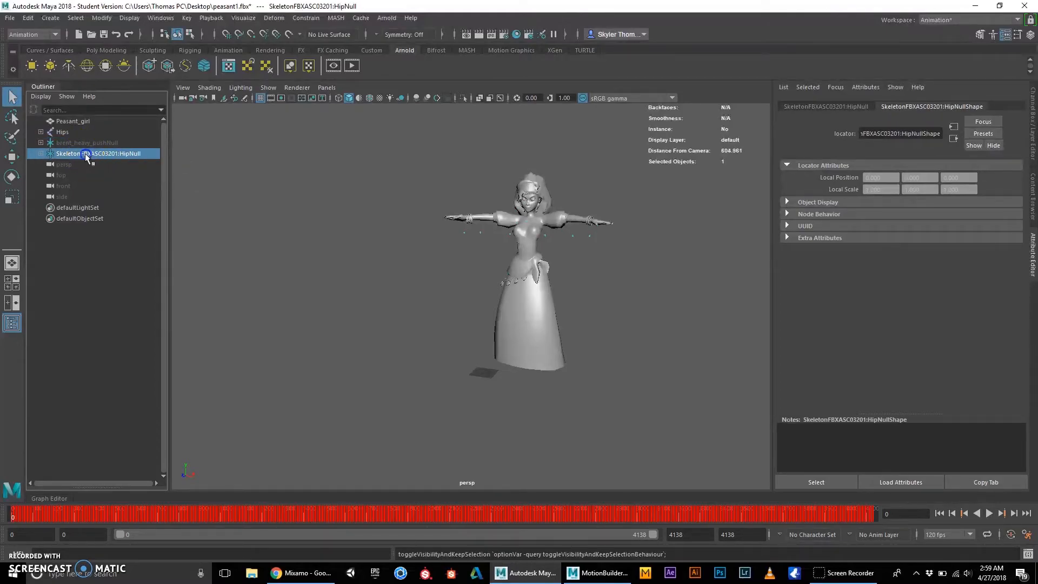
pyautogui.moveTo(631, 309)
pyautogui.keyDown('alt'); pyautogui.mouseDown()
pyautogui.moveTo(633, 297)
pyautogui.moveTo(570, 306)
pyautogui.moveTo(634, 299)
pyautogui.mouseUp(); pyautogui.keyUp('alt')
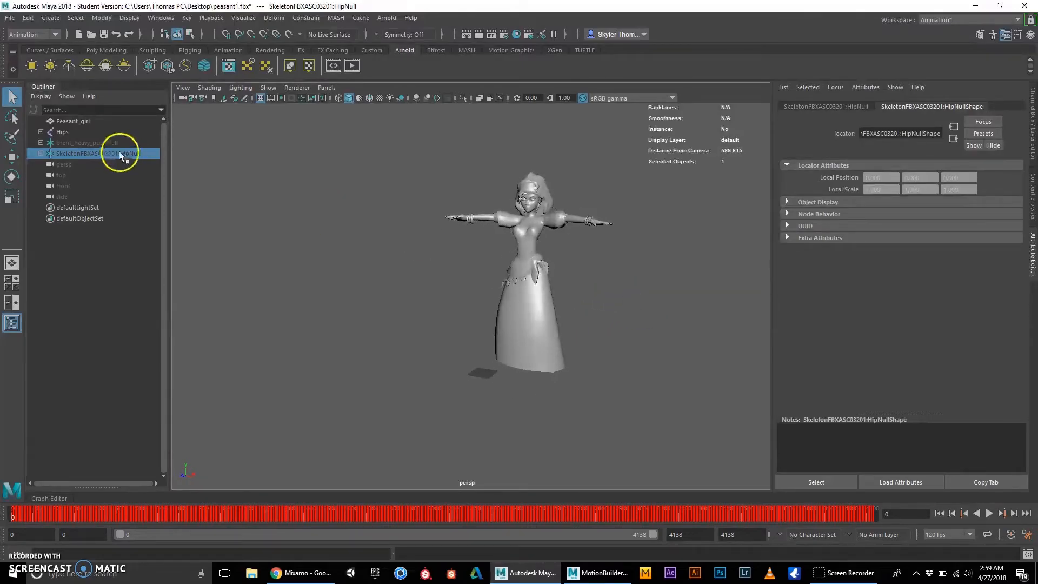
# Step: Hide the Peasant_girl mesh to inspect the joint skeleton beneath it and show the mesh again
pyautogui.click(77, 123)
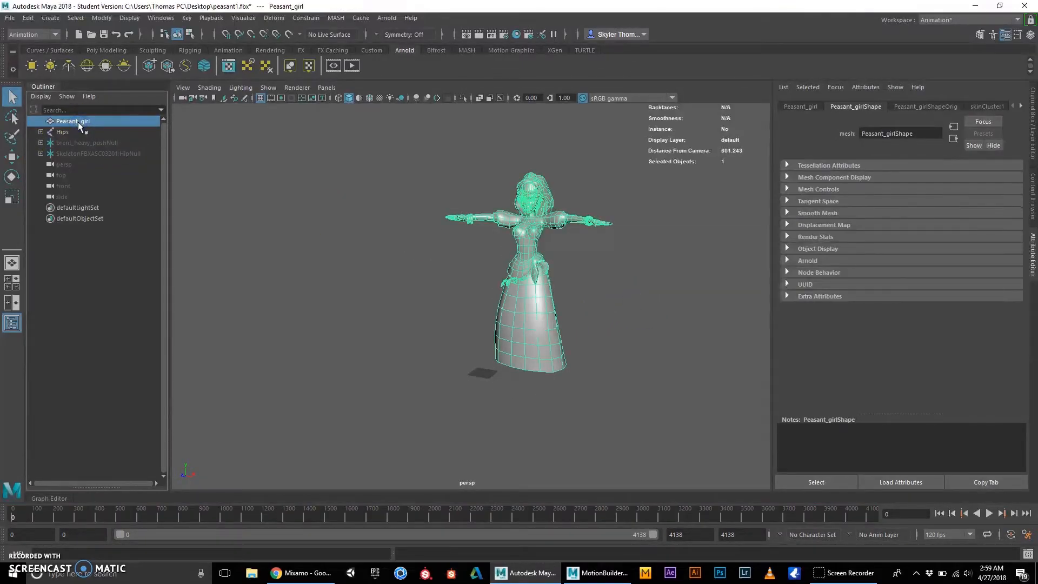
pyautogui.press('h')
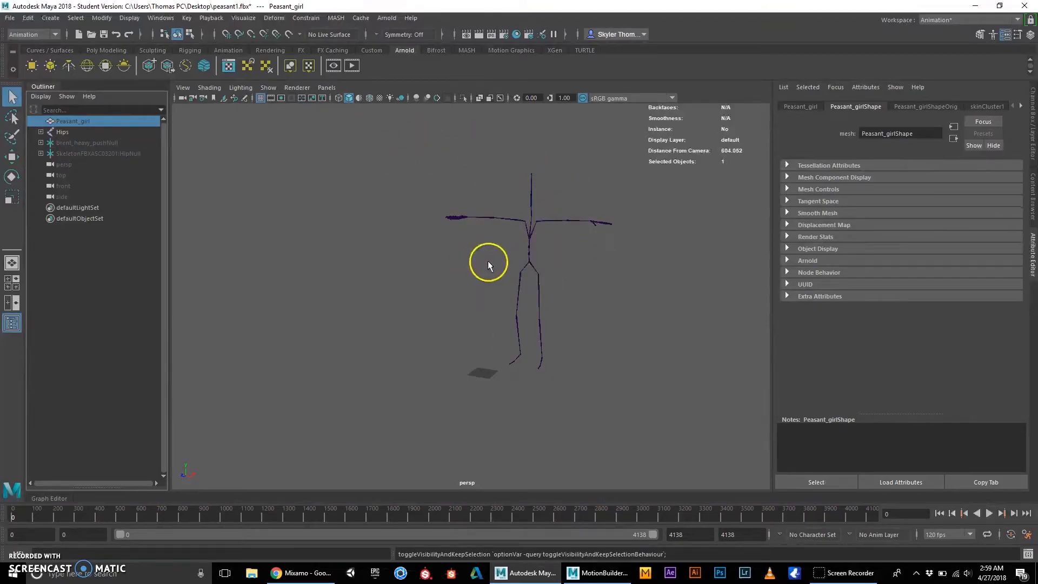
pyautogui.hotkey('shift', 'h')
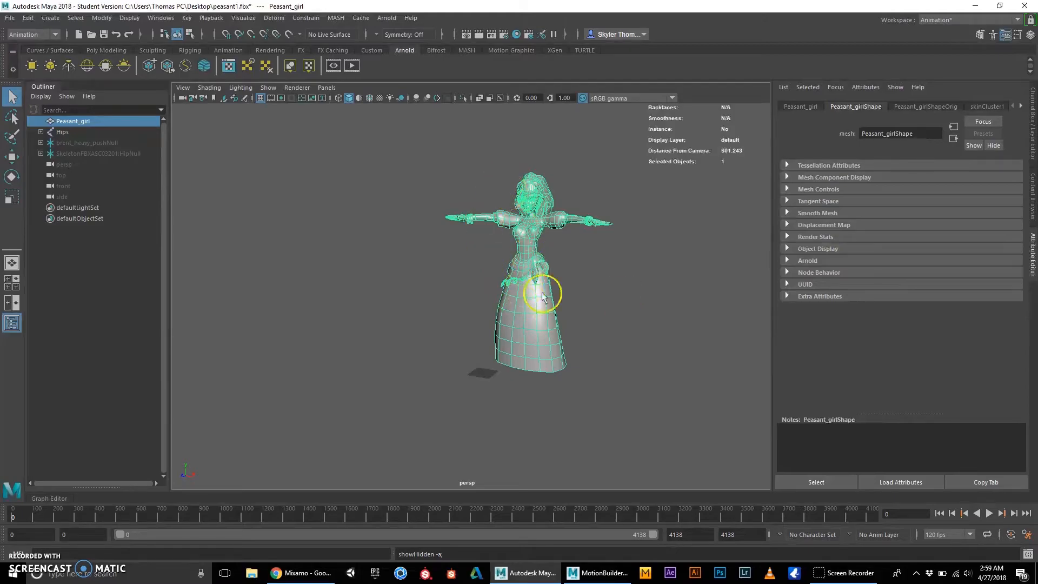
pyautogui.keyDown('alt'); pyautogui.moveTo(584, 268); pyautogui.dragTo(649, 333); pyautogui.keyUp('alt')
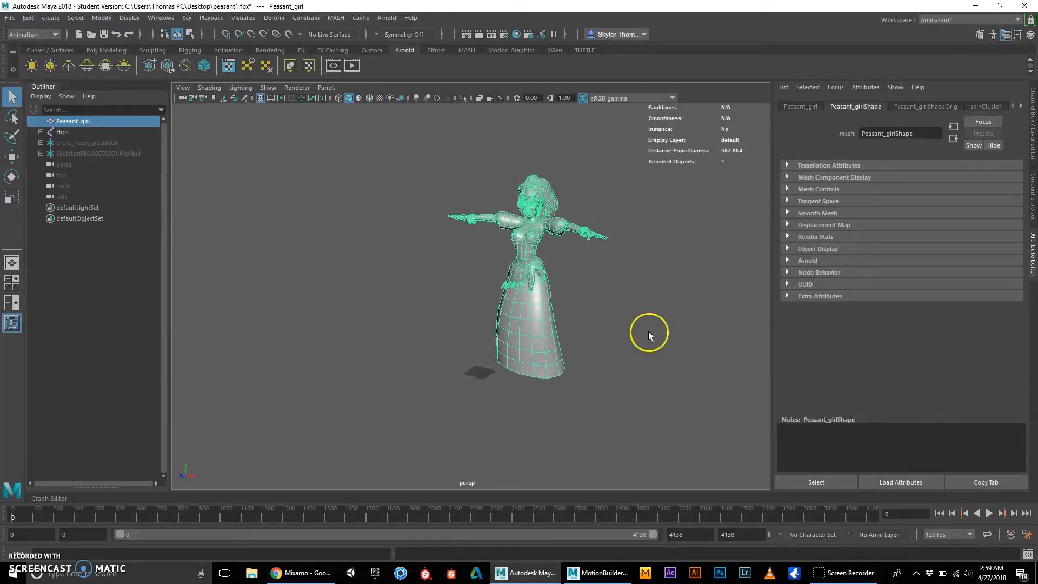
# Step: Set the scene frame rate to 30 fps
pyautogui.click(971, 534)
pyautogui.scroll(4, 943, 454)
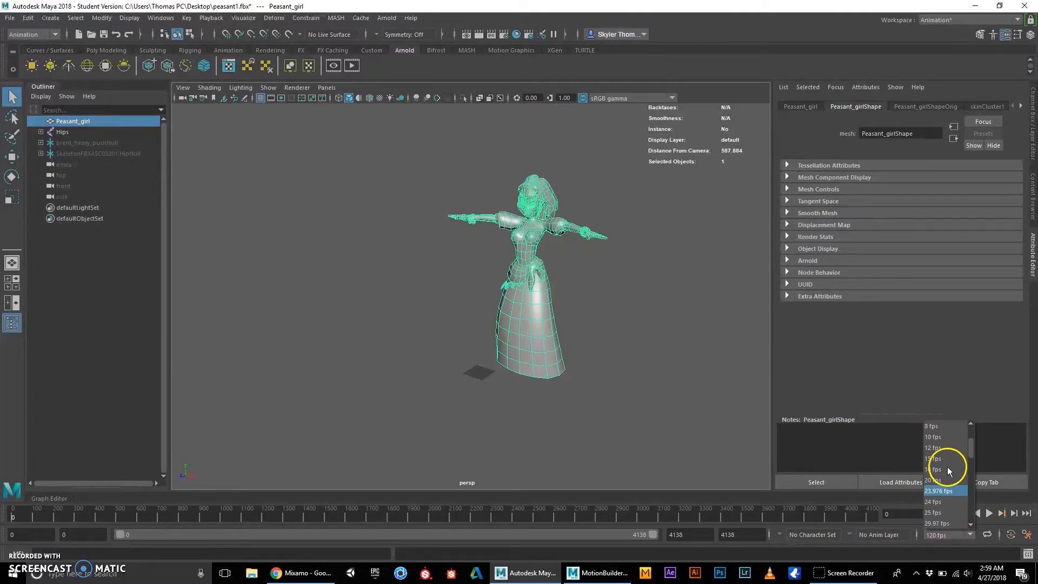
pyautogui.scroll(-1, 943, 515)
pyautogui.click(942, 514)
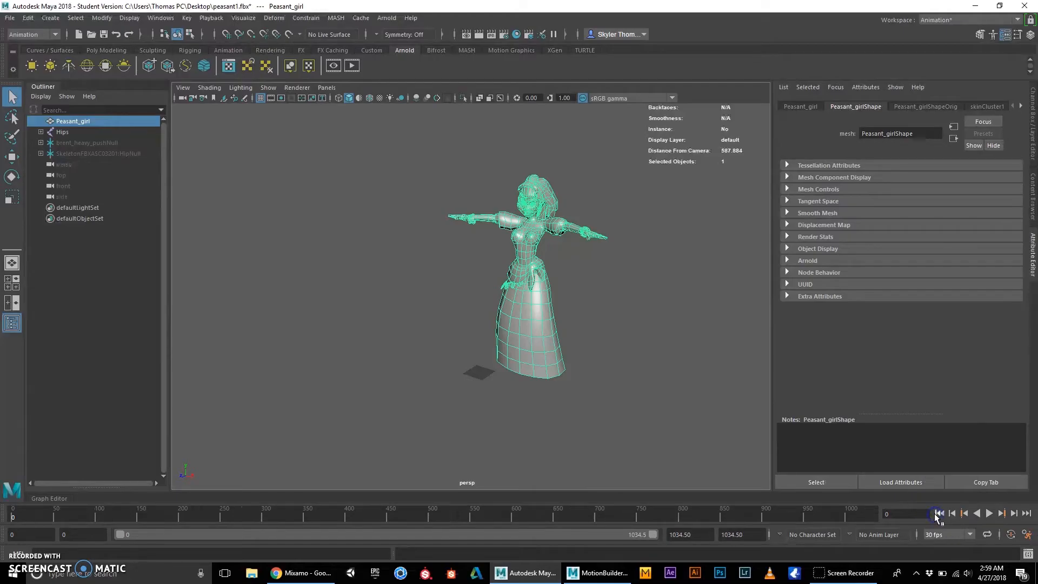
# Step: Set the playback speed to Play every frame in the Time Slider preferences and save the preferences
pyautogui.click(1027, 536)
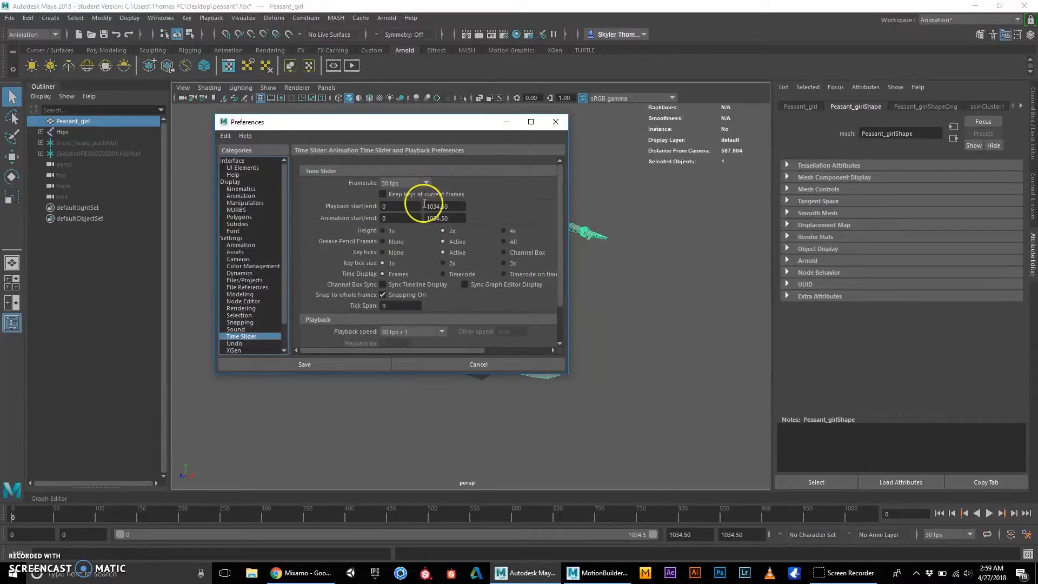
pyautogui.scroll(-2, 473, 285)
pyautogui.click(441, 288)
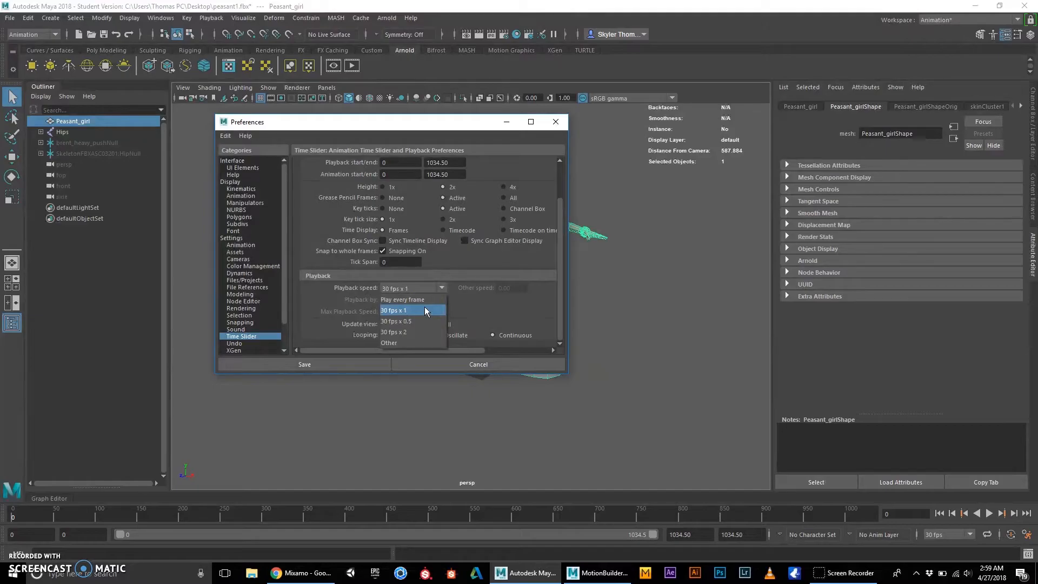
pyautogui.click(411, 300)
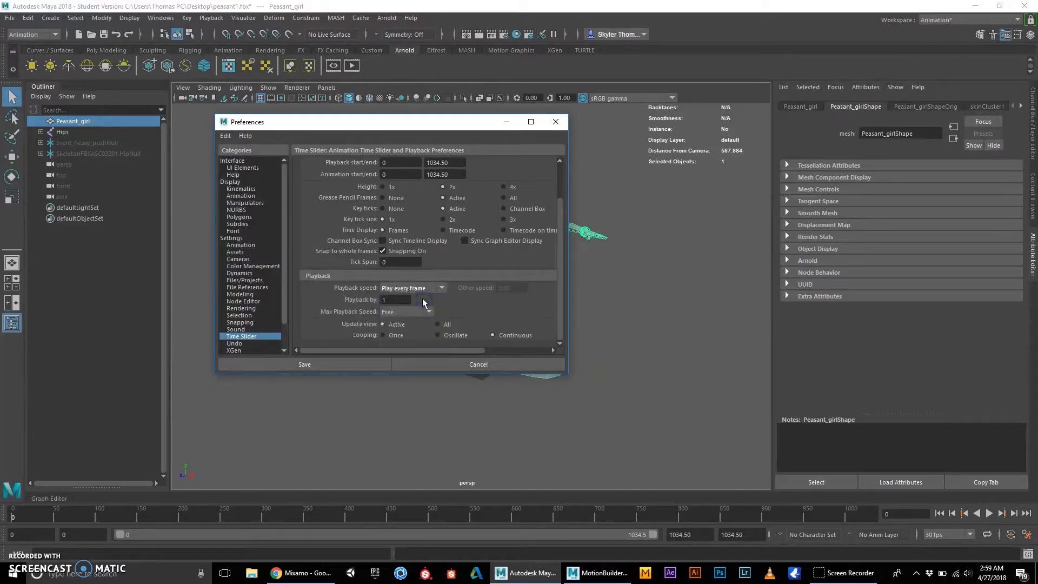
pyautogui.click(442, 288)
pyautogui.click(420, 302)
pyautogui.click(366, 365)
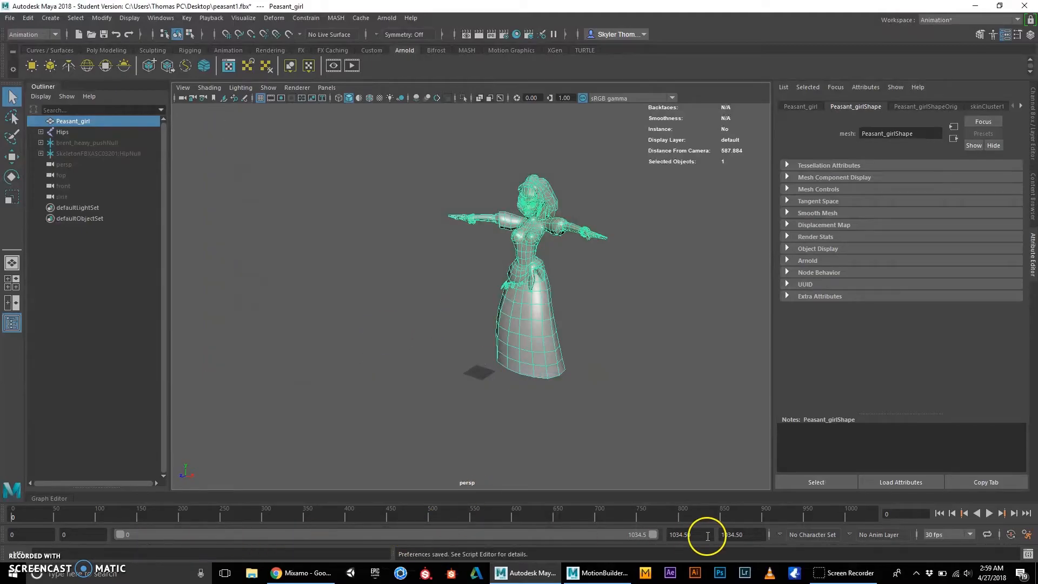
# Step: Play the peasant girl's animation from the first frame to check the motion and stop it around frame 620
pyautogui.click(990, 514)
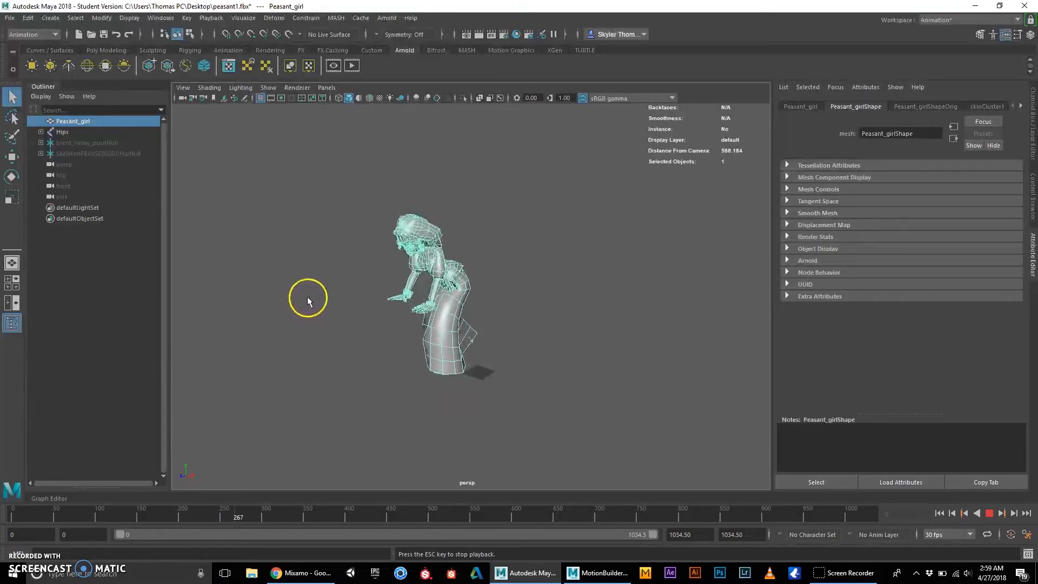
pyautogui.keyDown('alt'); pyautogui.moveTo(385, 386); pyautogui.dragTo(570, 388); pyautogui.keyUp('alt')
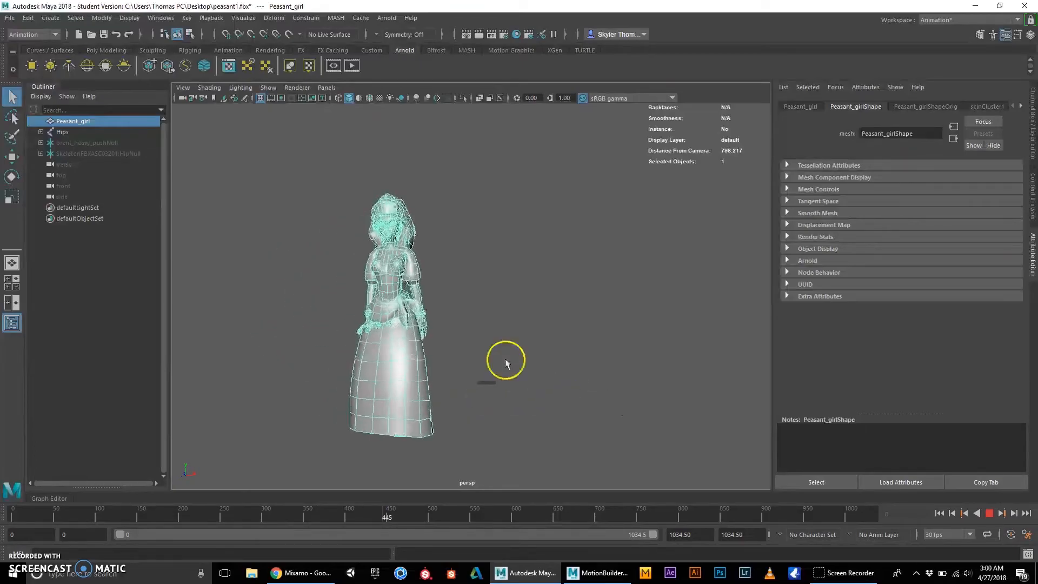
pyautogui.press('space')
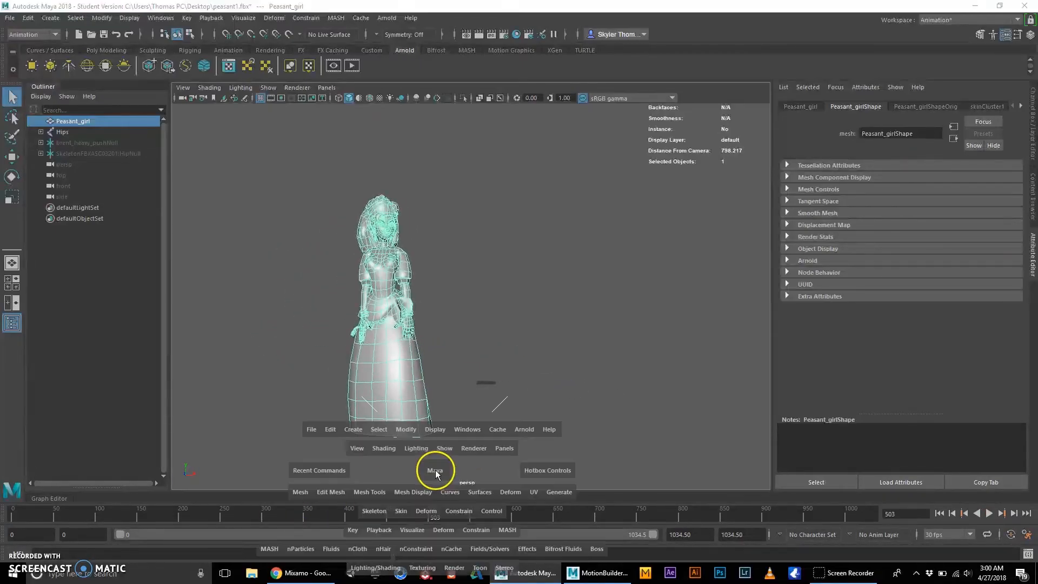
pyautogui.press('space')
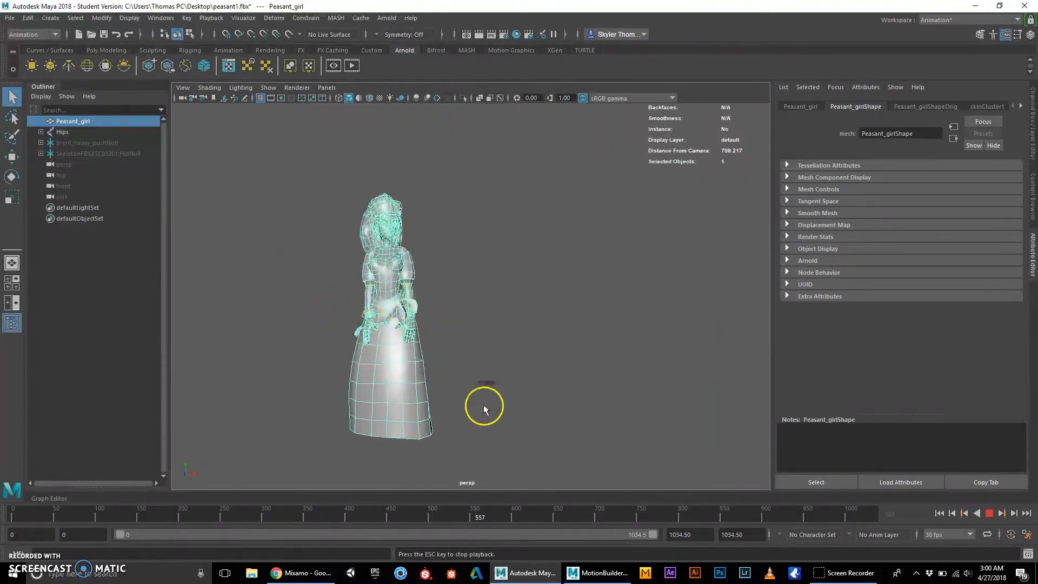
pyautogui.click(989, 514)
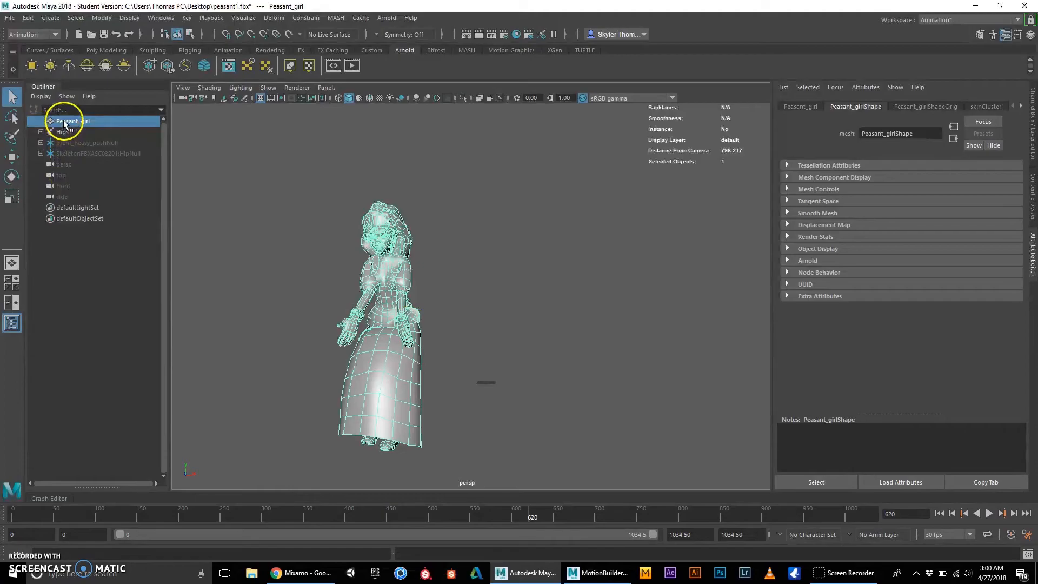
# Step: Hide the Peasant_girl mesh and select the RightArm joint on the exposed skeleton to examine its keyframes
pyautogui.hotkey('ctrl', 'h')
pyautogui.click(367, 283)
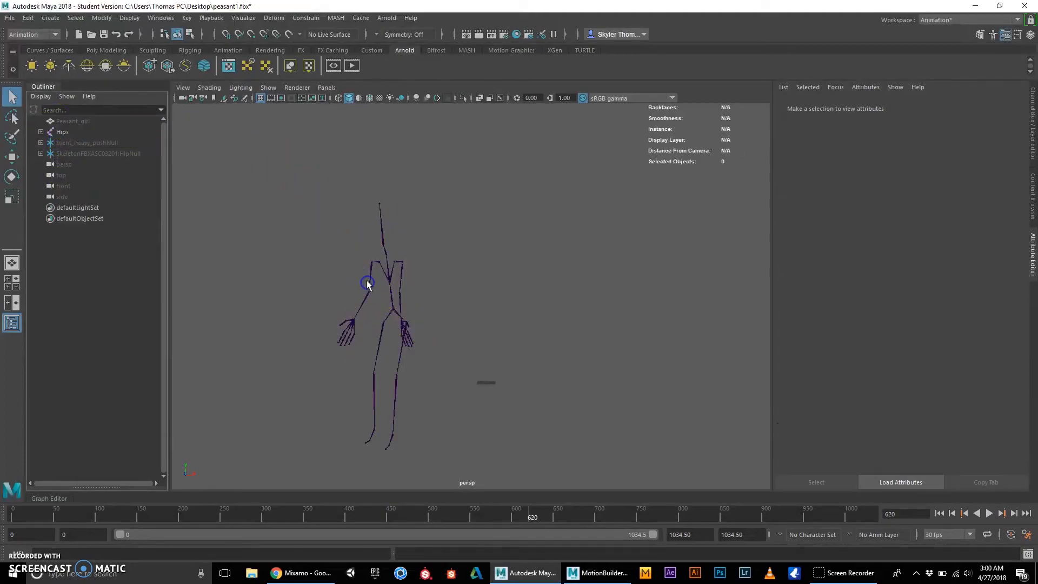
pyautogui.click(367, 283)
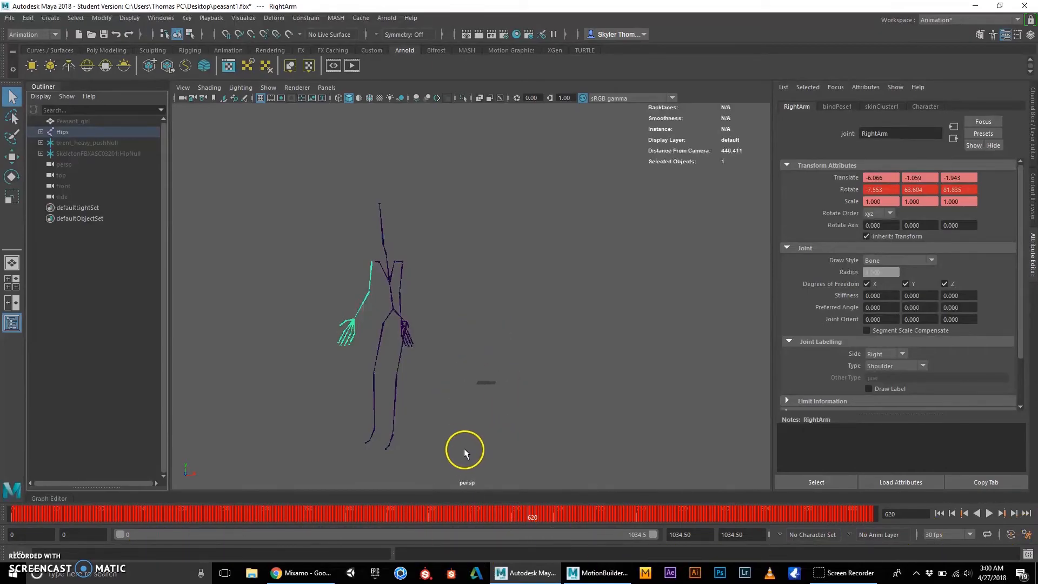
pyautogui.keyDown('alt'); pyautogui.moveTo(447, 359); pyautogui.dragTo(427, 372); pyautogui.keyUp('alt')
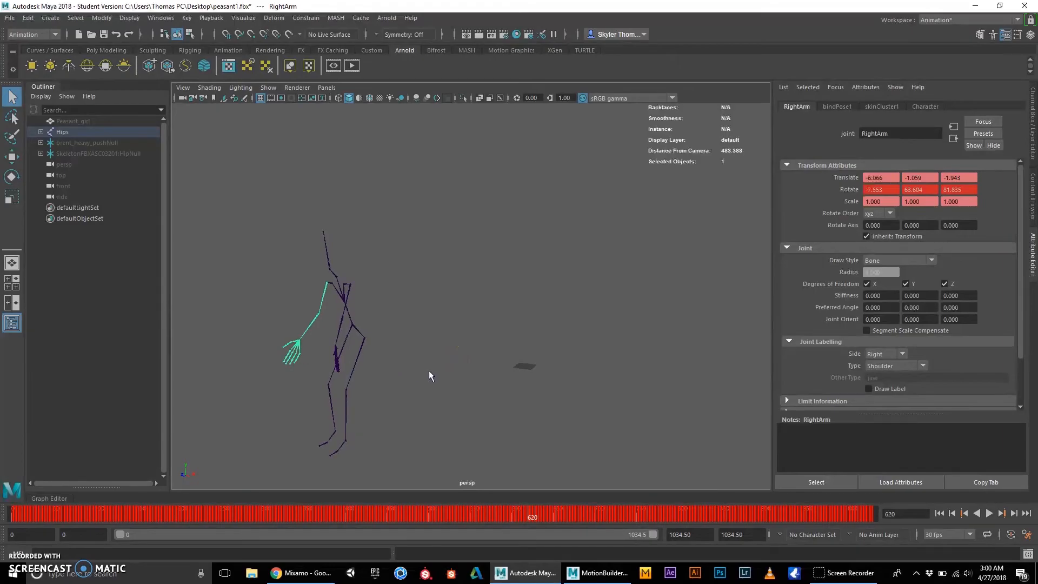